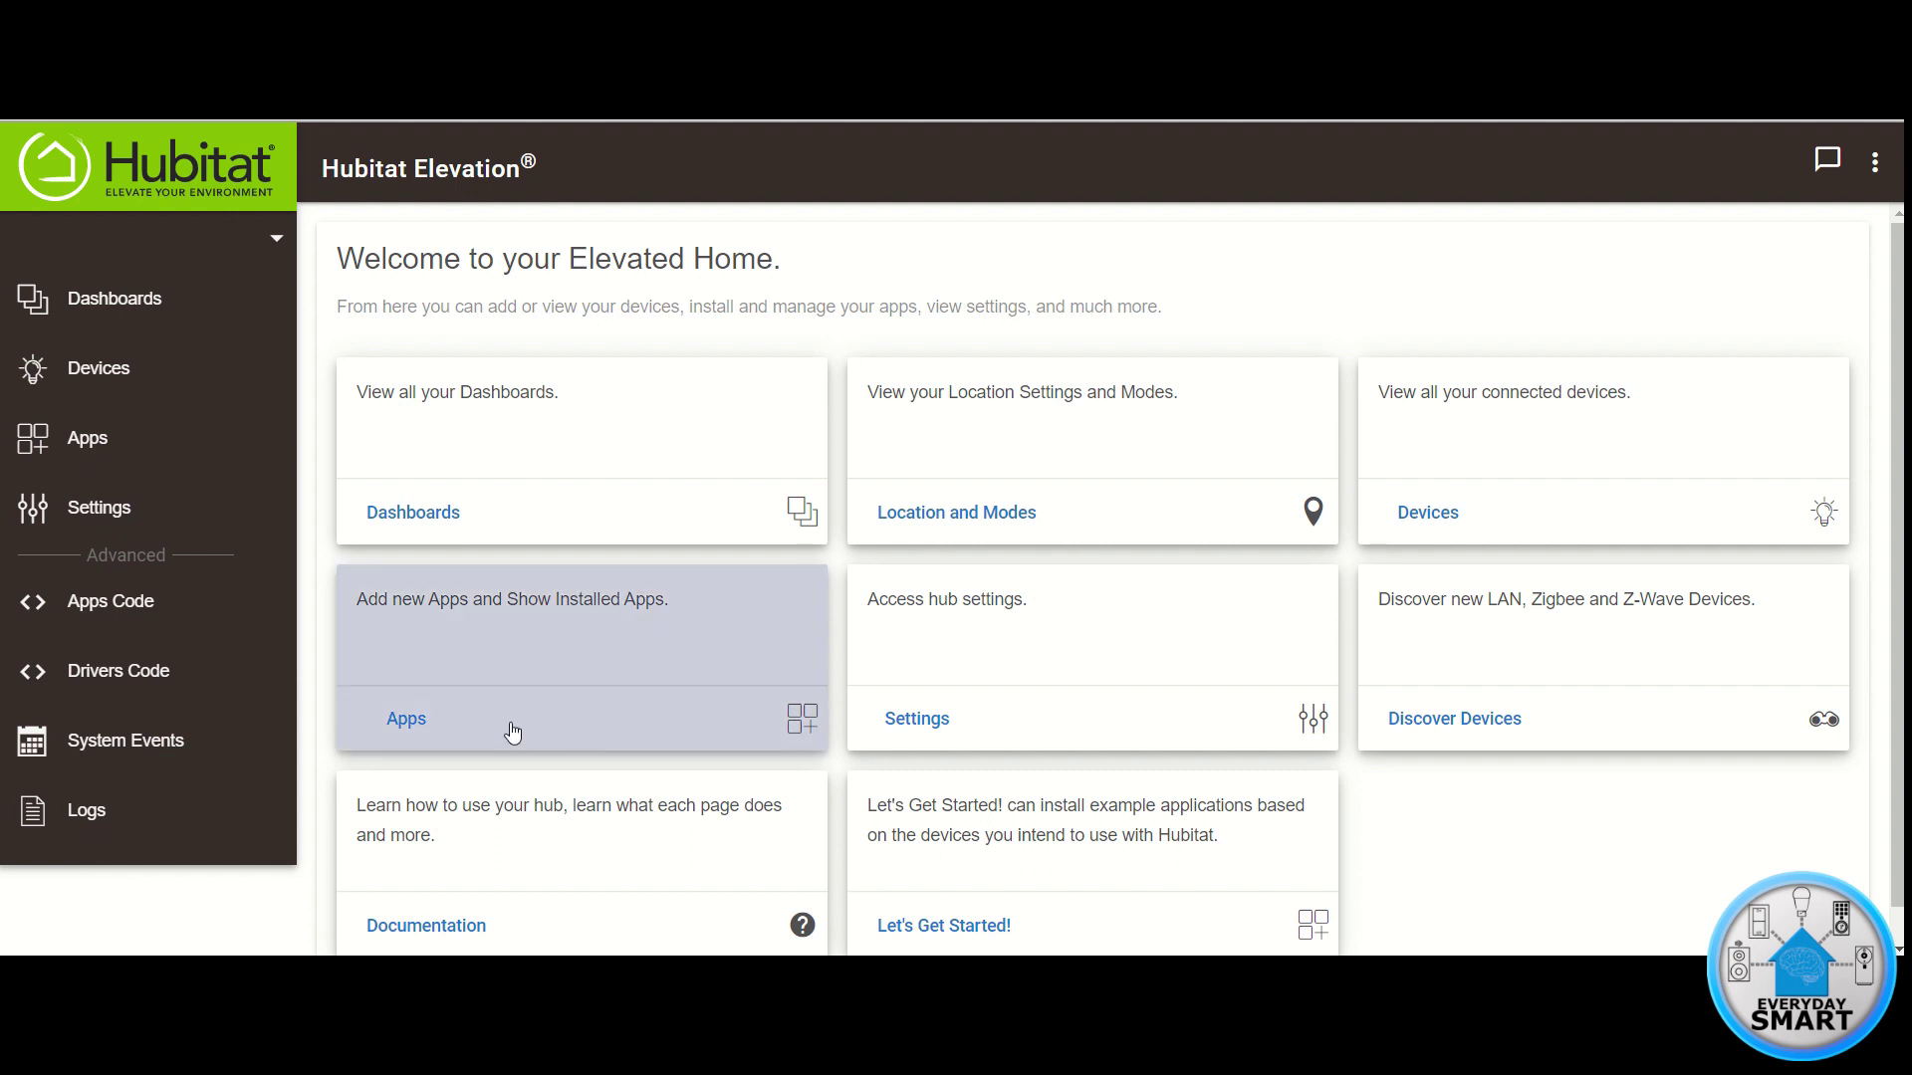
Create a new rule in Rule Machine and name it 'Arm when Leaving'
{"action": "left_click", "coordinate": [407, 721]}
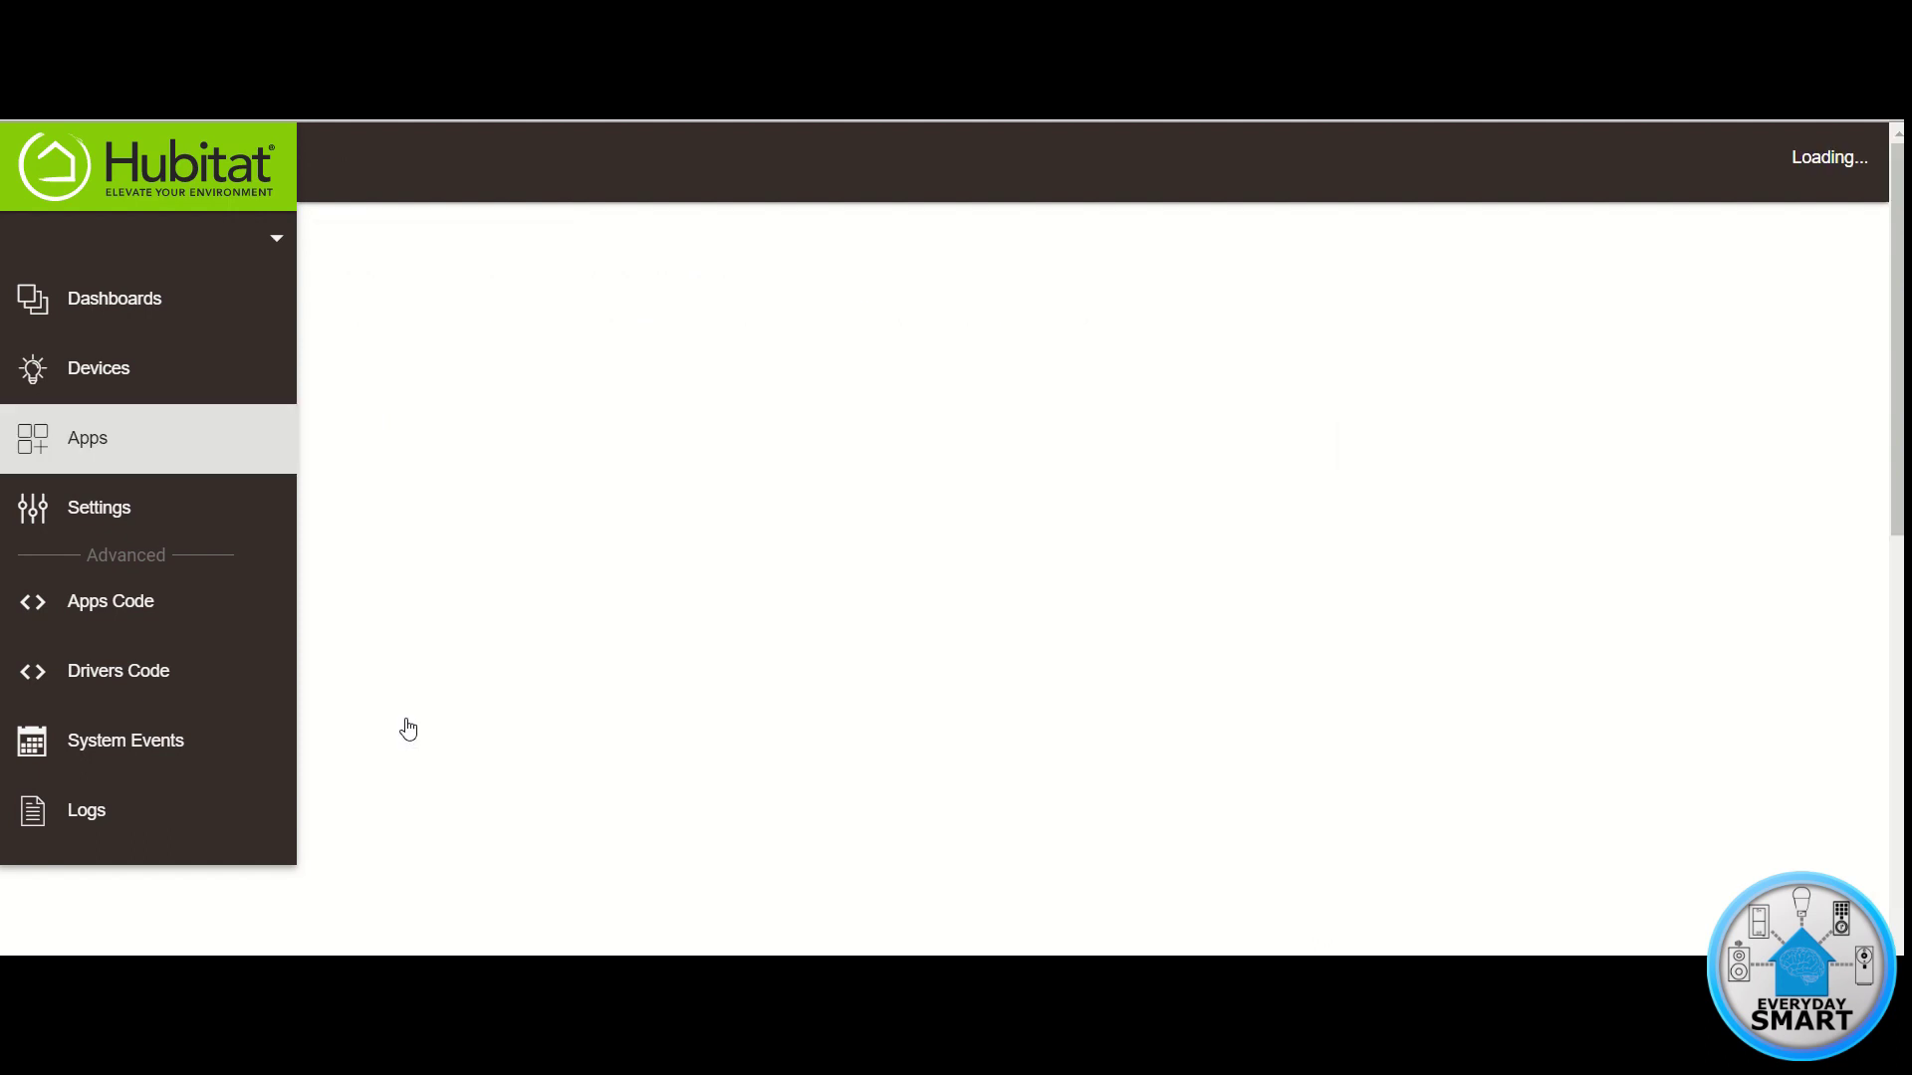
{"action": "scroll", "coordinate": [405, 725], "scroll_direction": "down", "scroll_amount": 5}
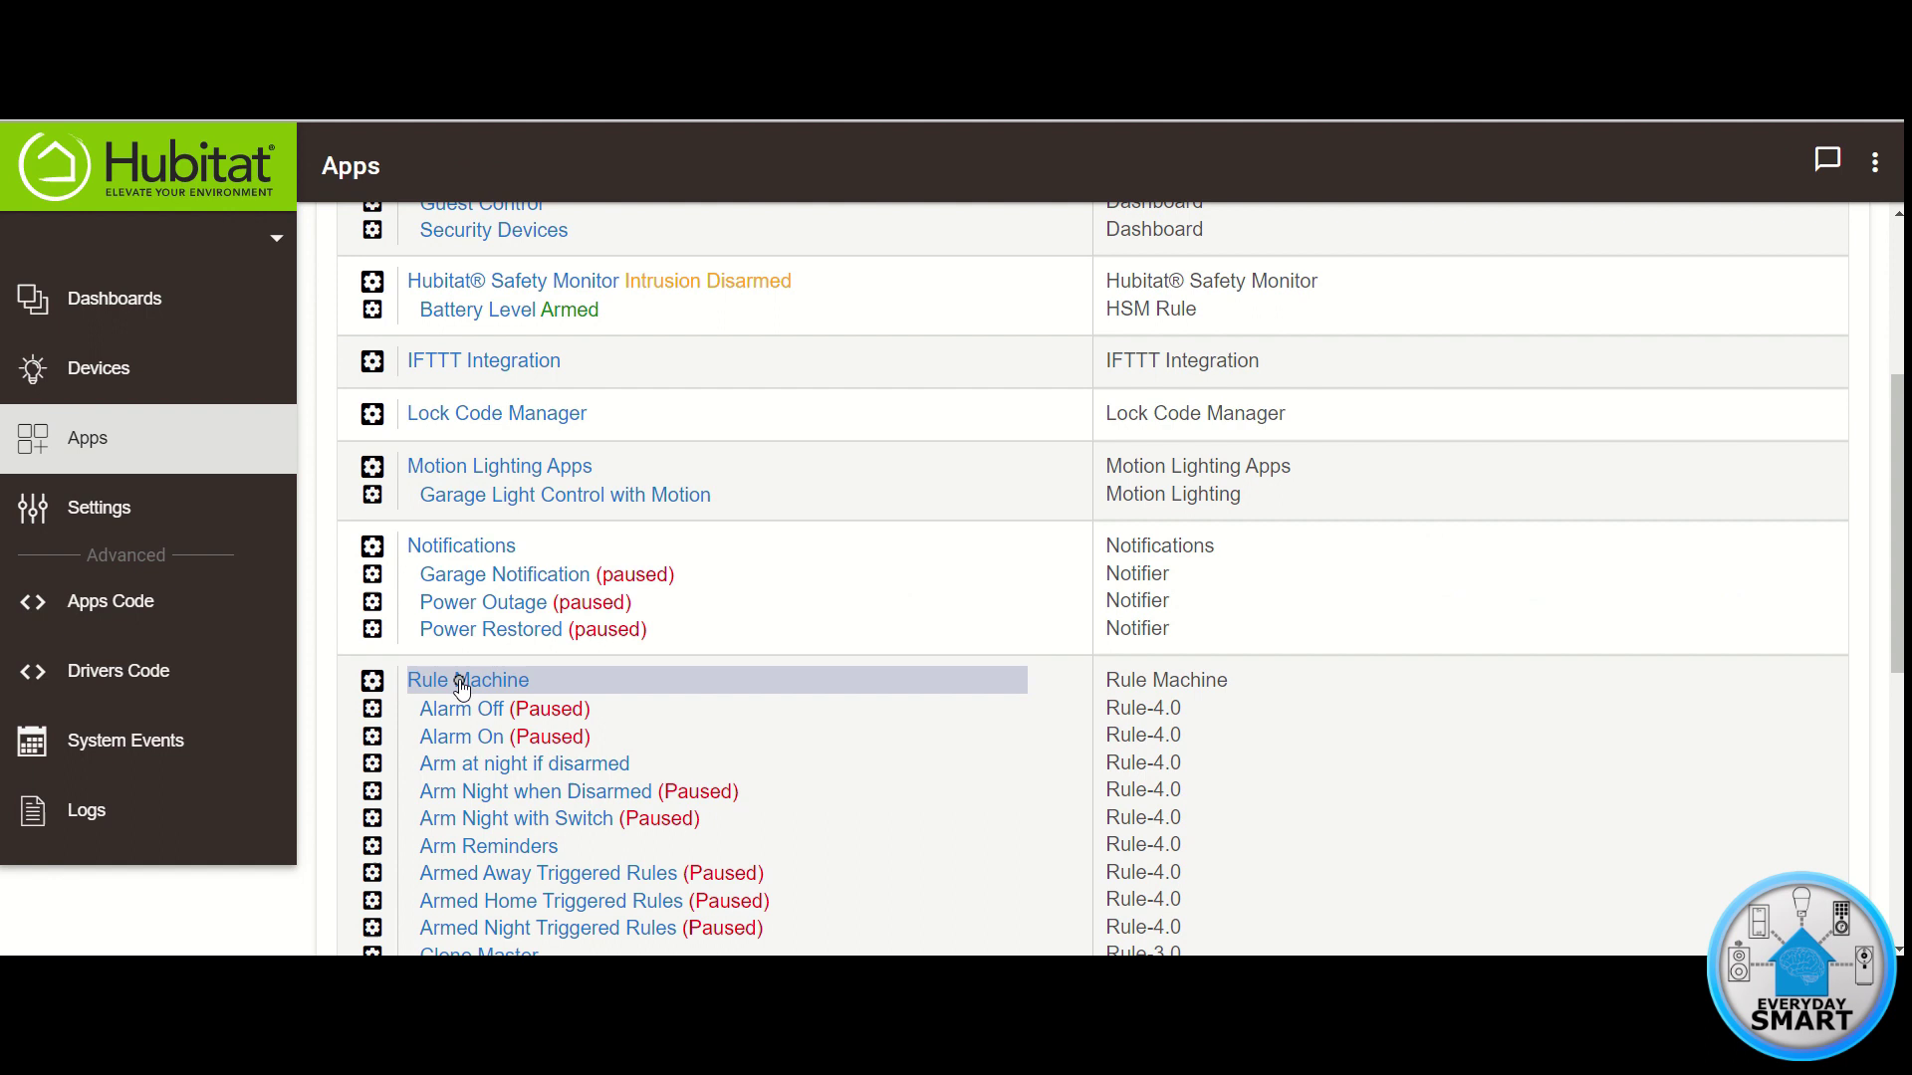
{"action": "left_click", "coordinate": [461, 685]}
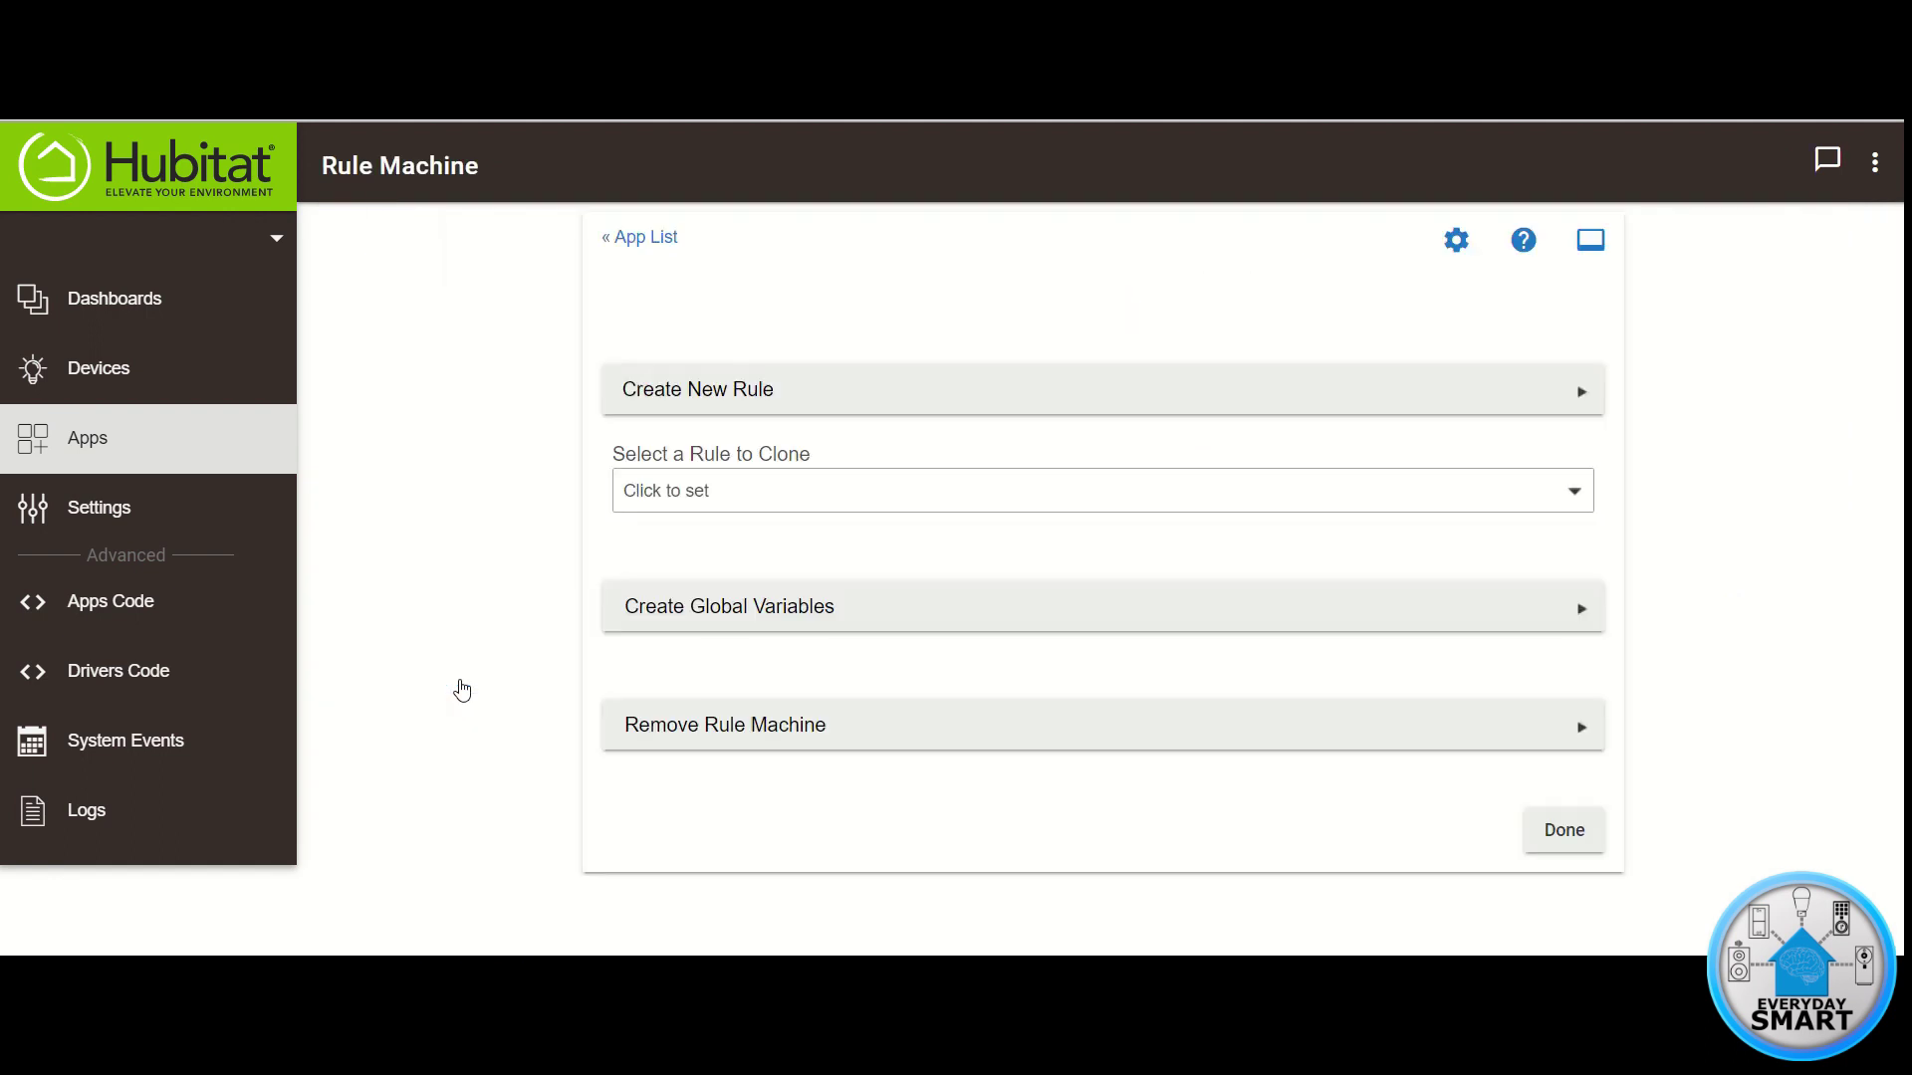
{"action": "left_click", "coordinate": [716, 399]}
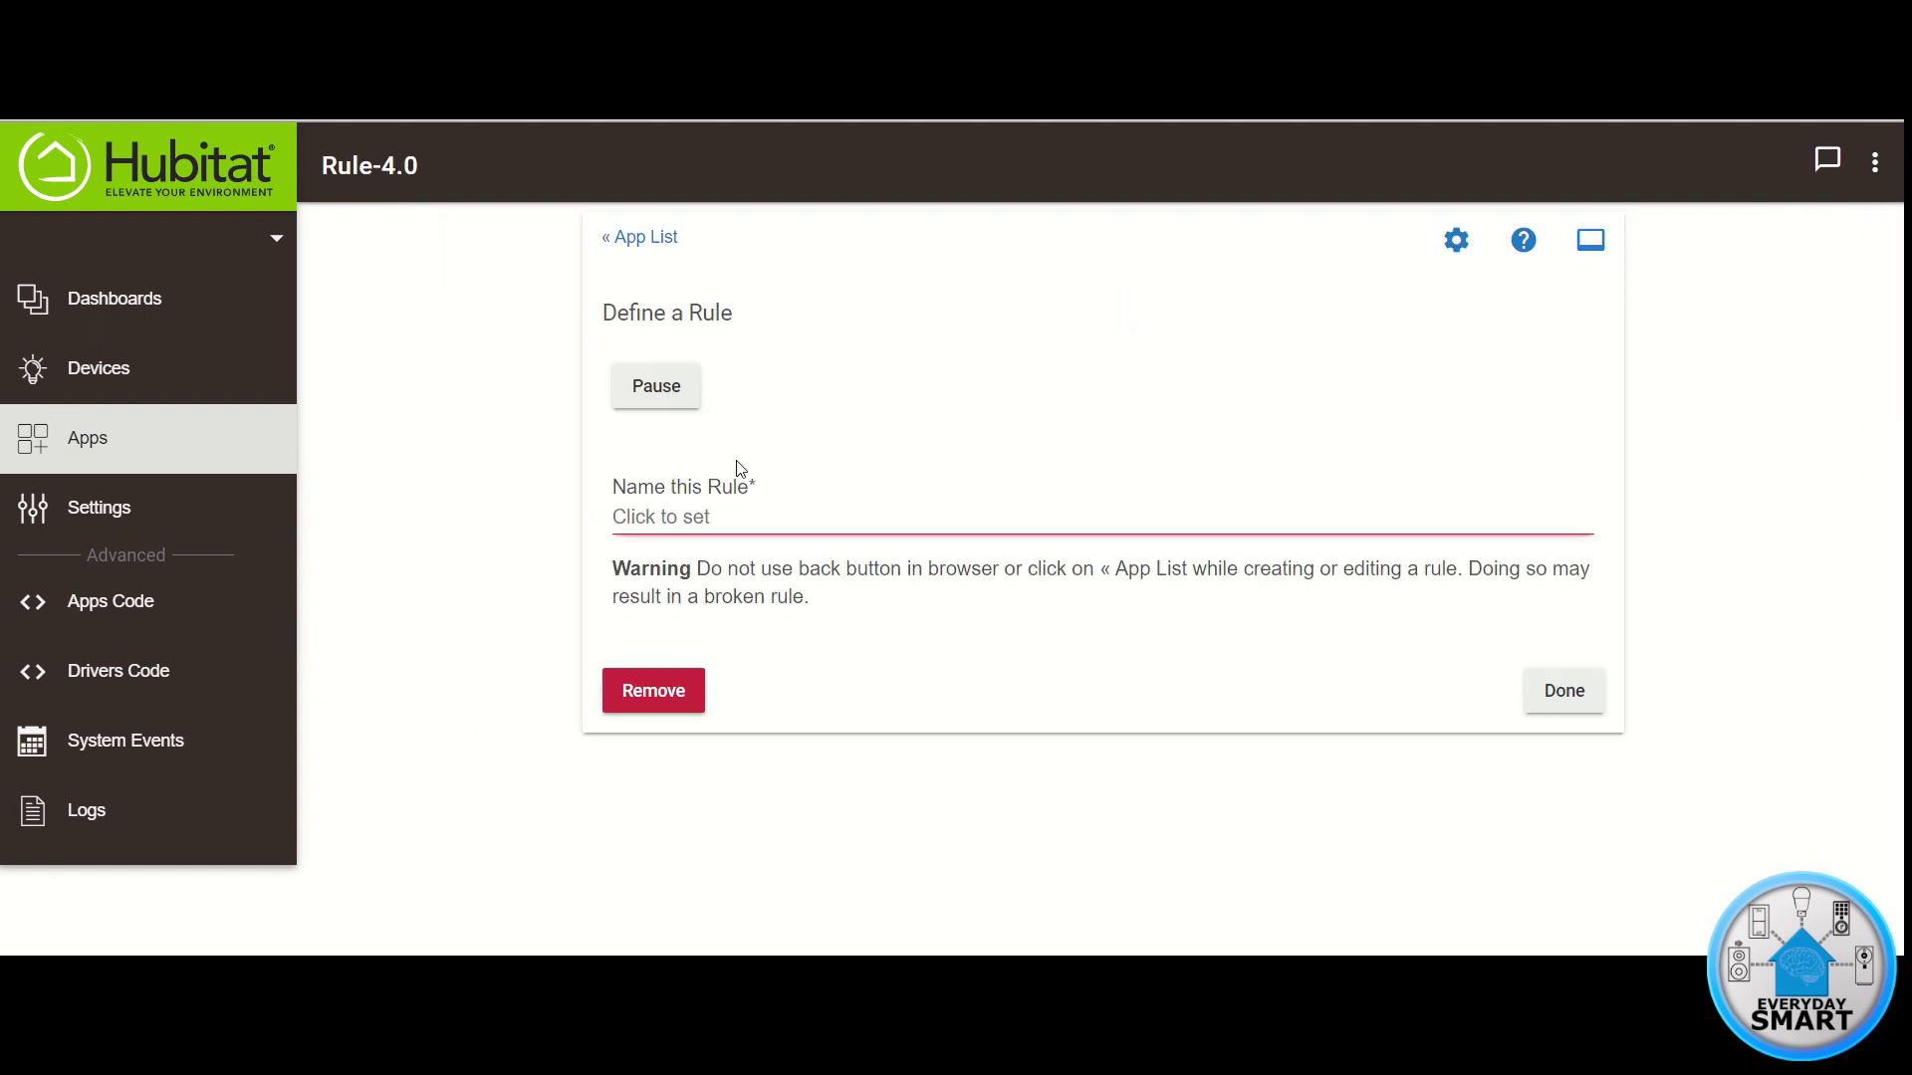
{"action": "left_click", "coordinate": [712, 515]}
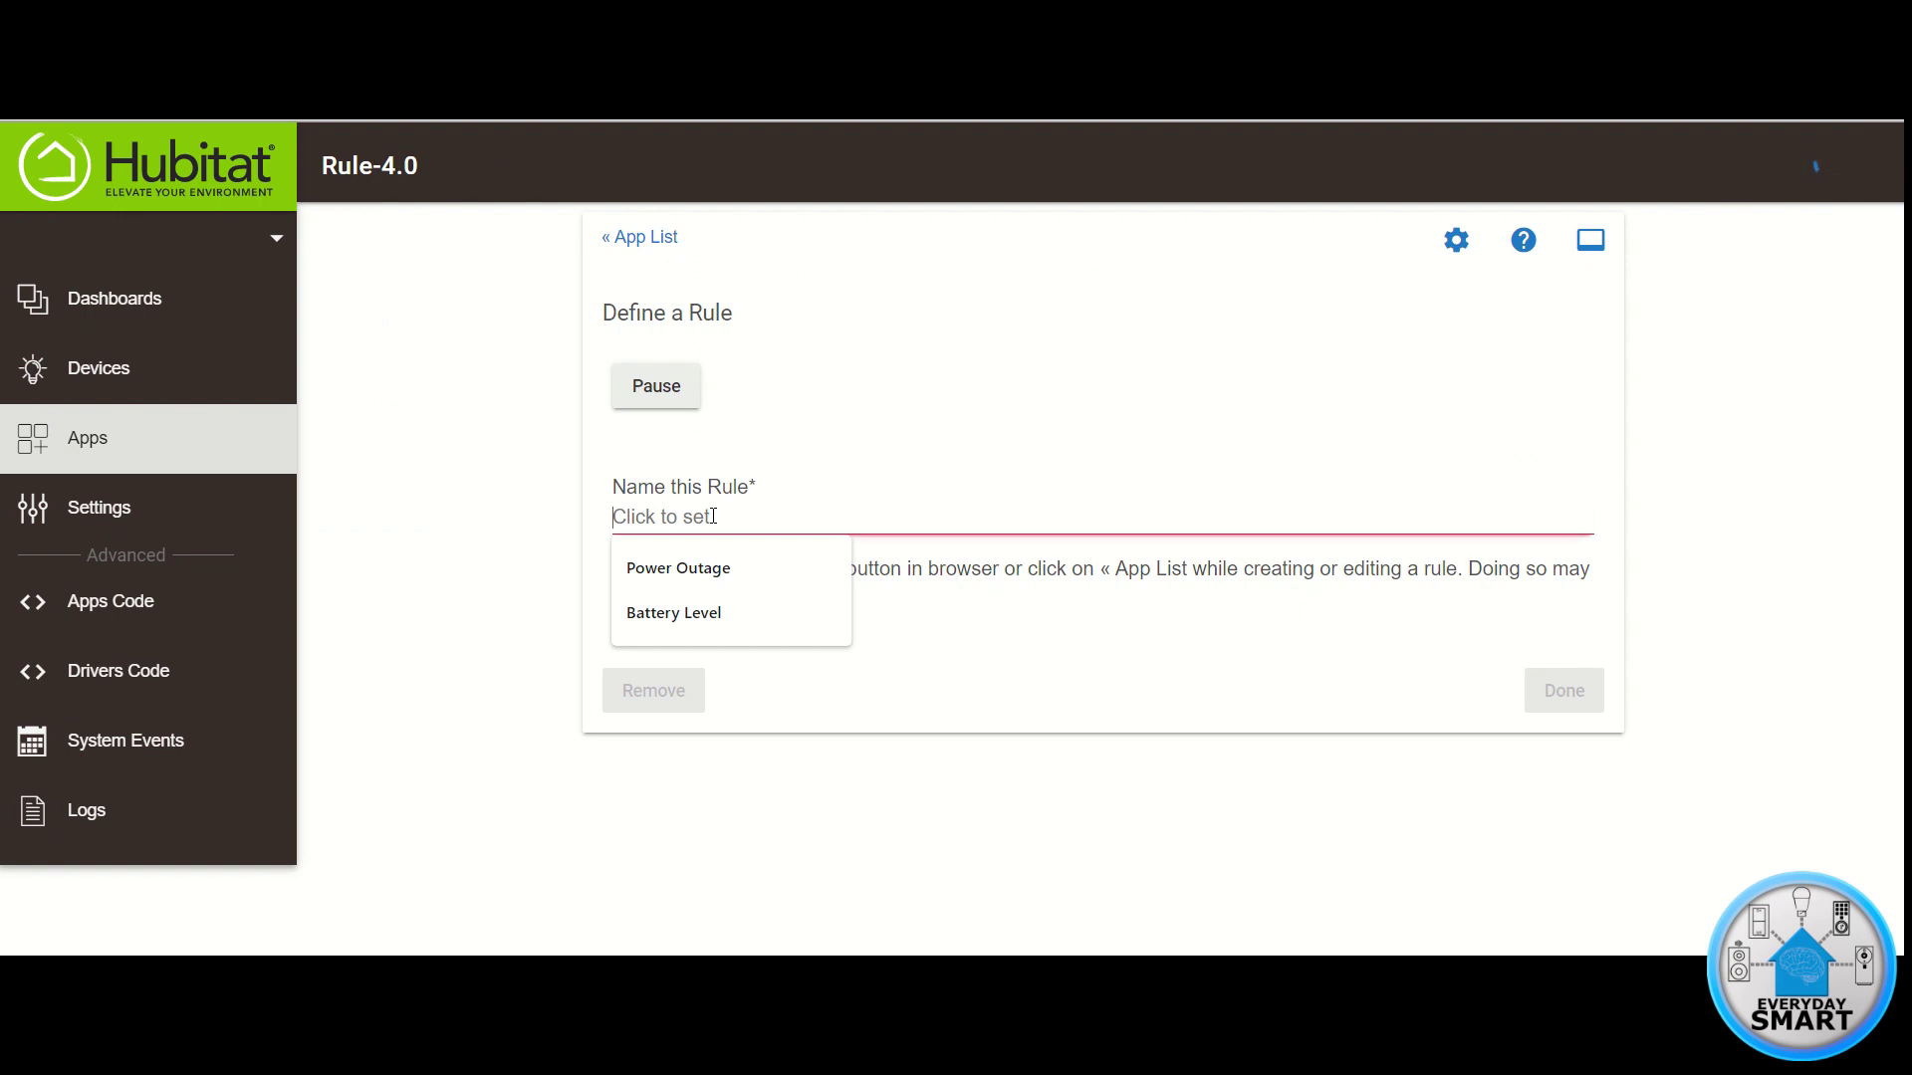
{"action": "type", "text": "Arm"}
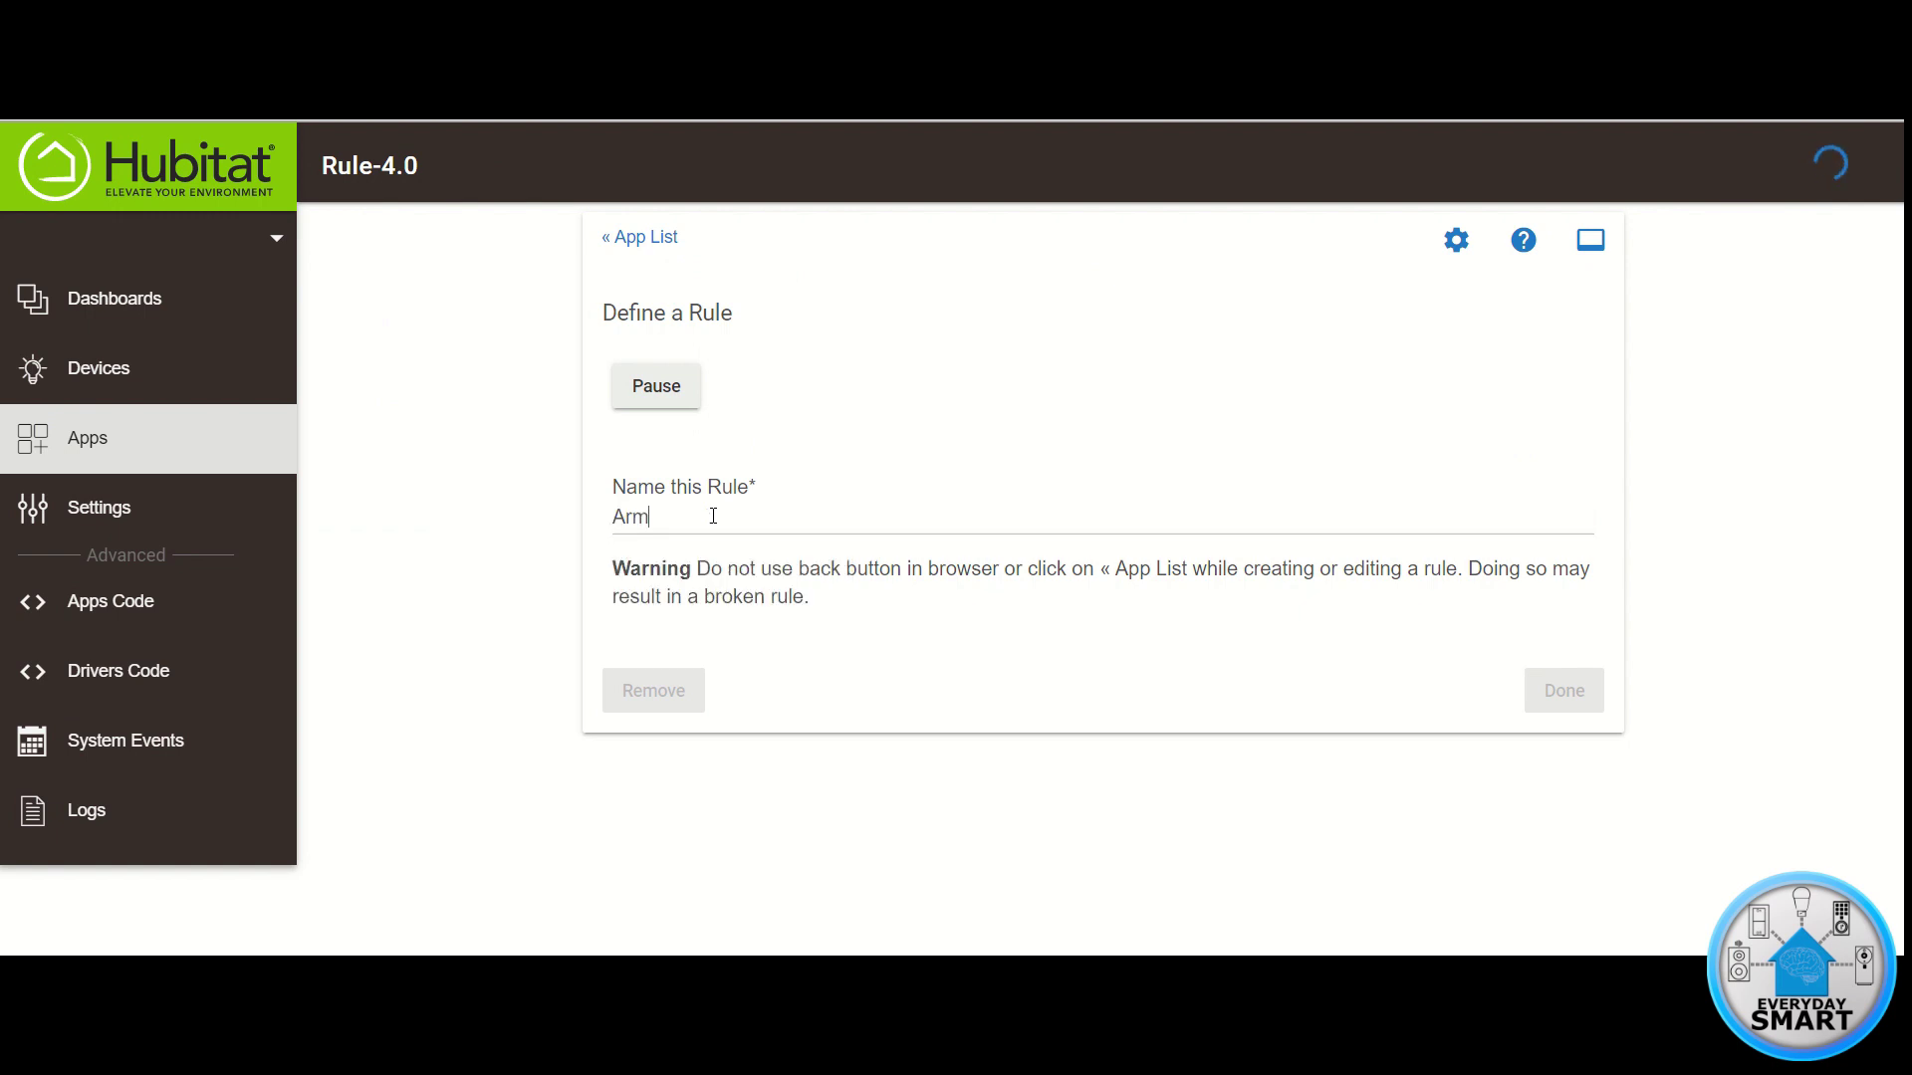
{"action": "type", "text": " when Leaving"}
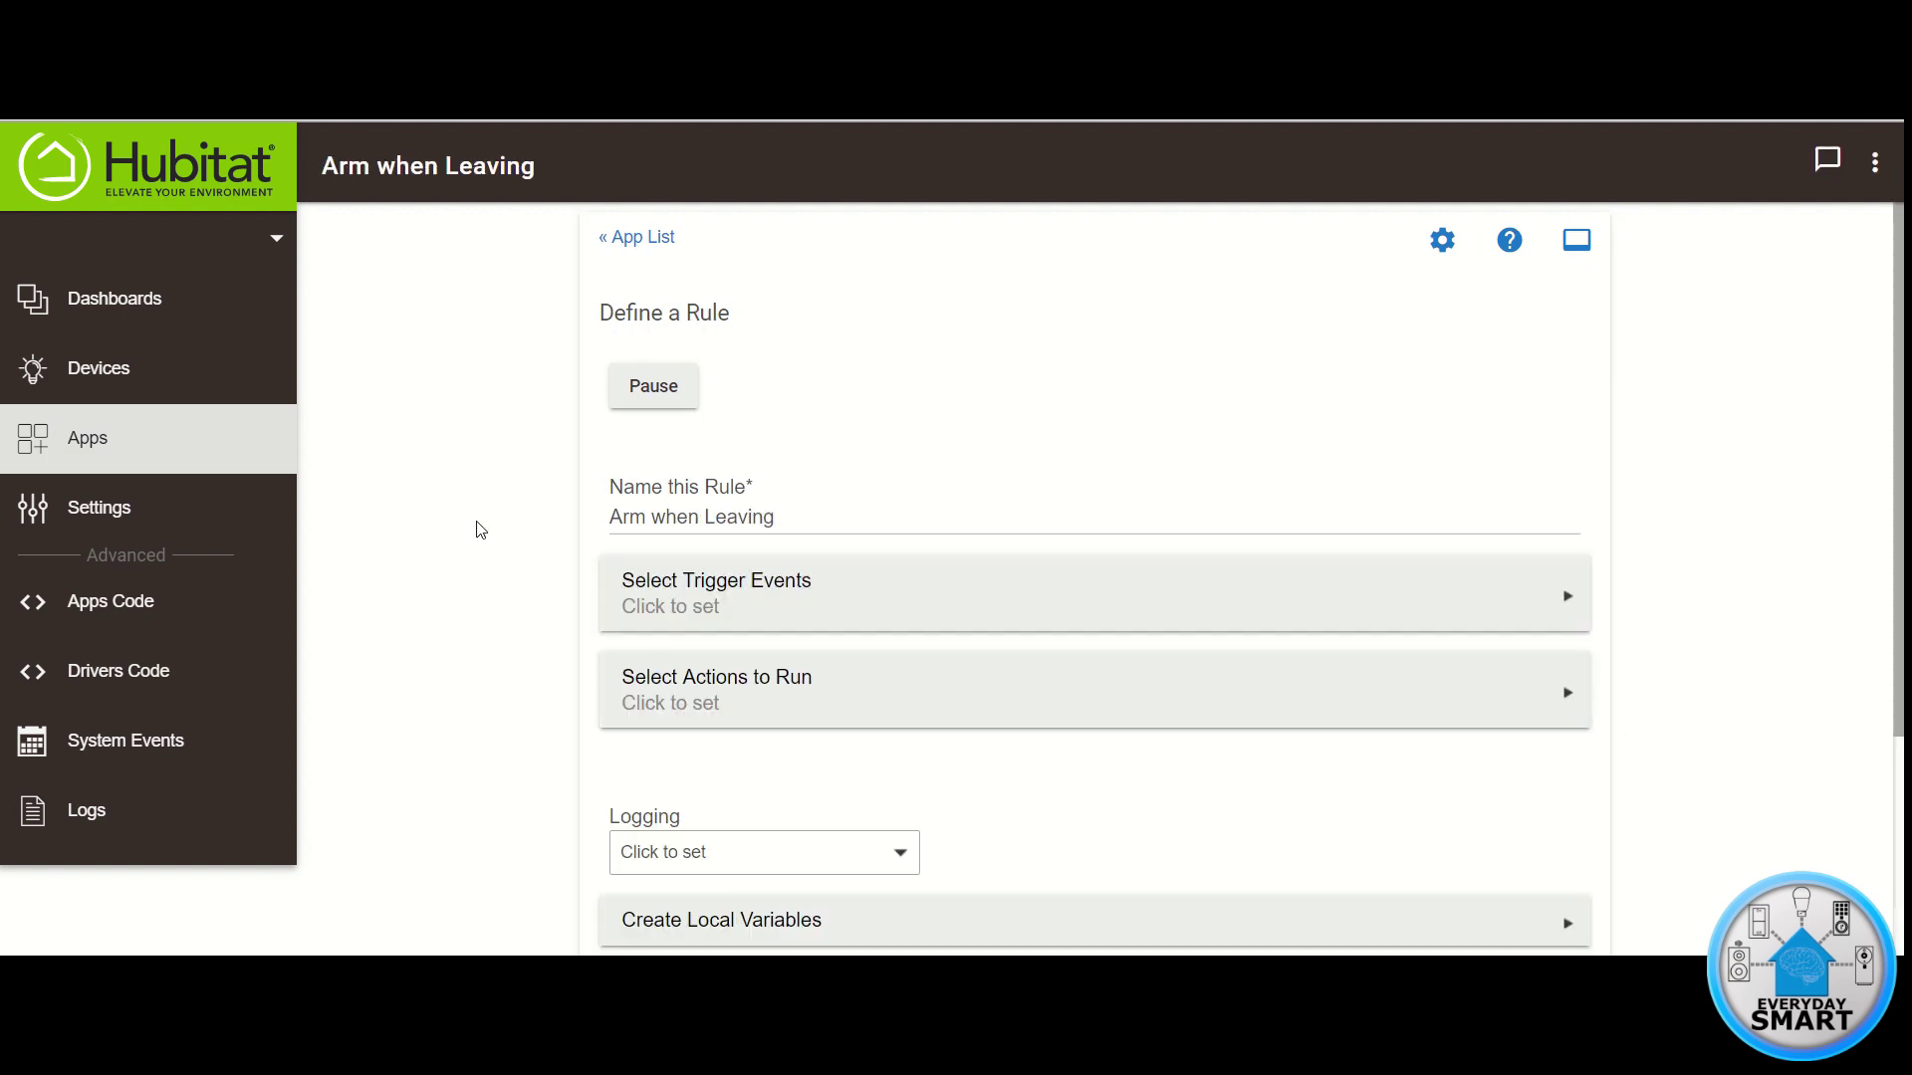
Add a Presence trigger event using the Everyday Smart Presence Device
{"action": "left_click", "coordinate": [756, 608]}
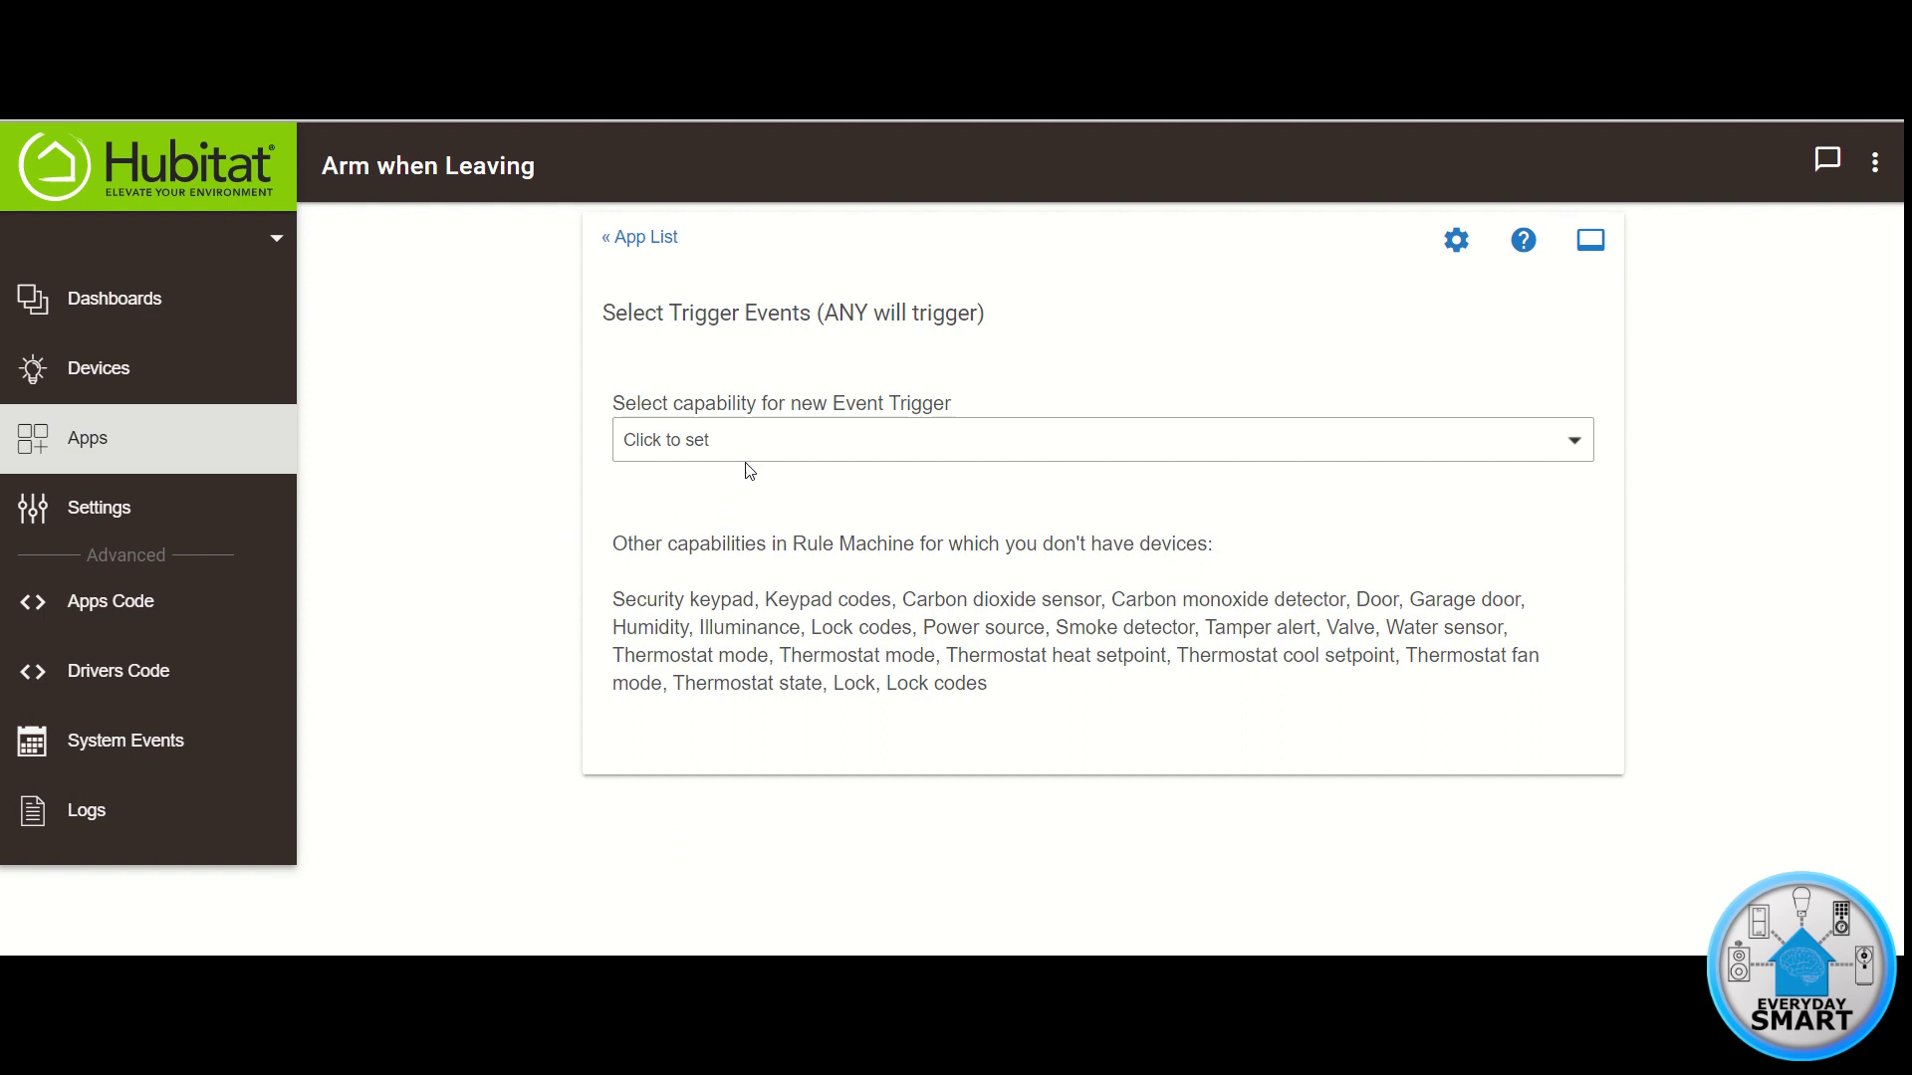
{"action": "left_click", "coordinate": [732, 443]}
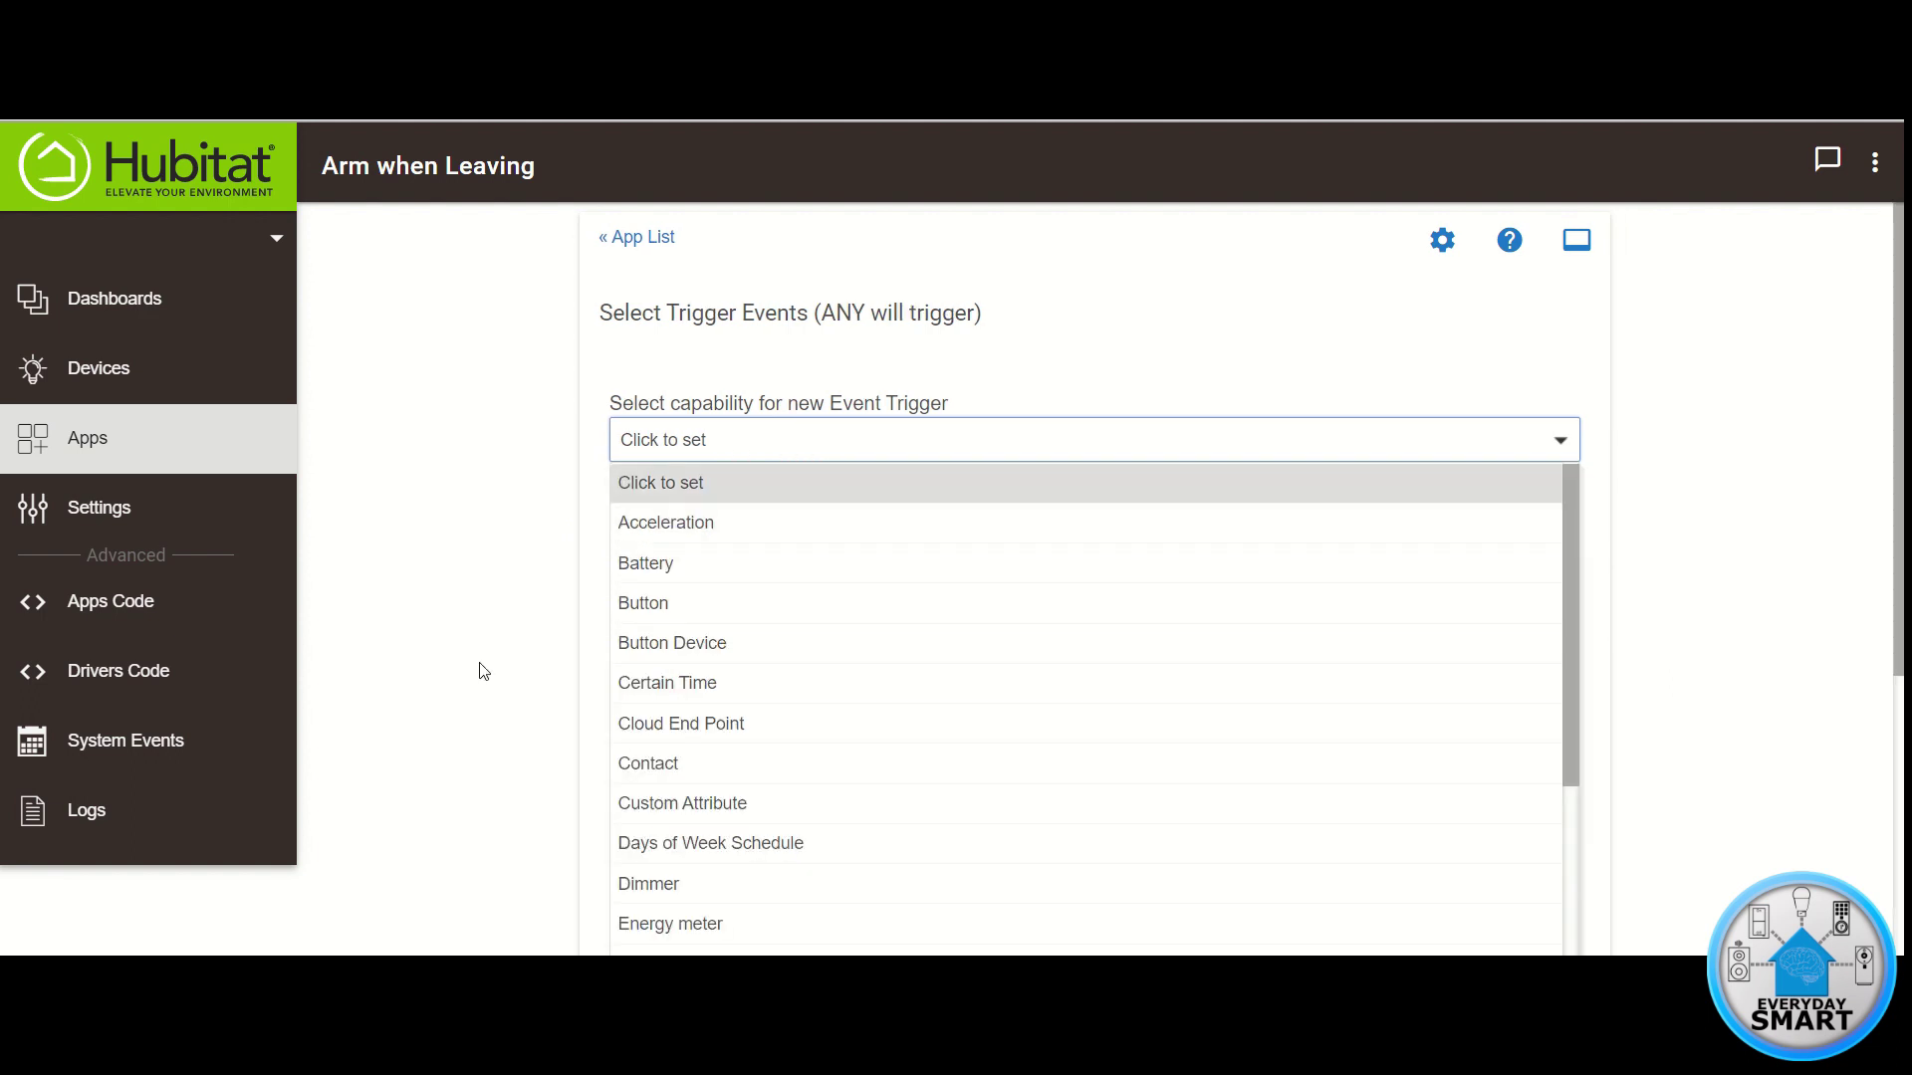
{"action": "scroll", "coordinate": [498, 663], "scroll_direction": "down", "scroll_amount": 3}
{"action": "scroll", "coordinate": [866, 499], "scroll_direction": "down", "scroll_amount": 5}
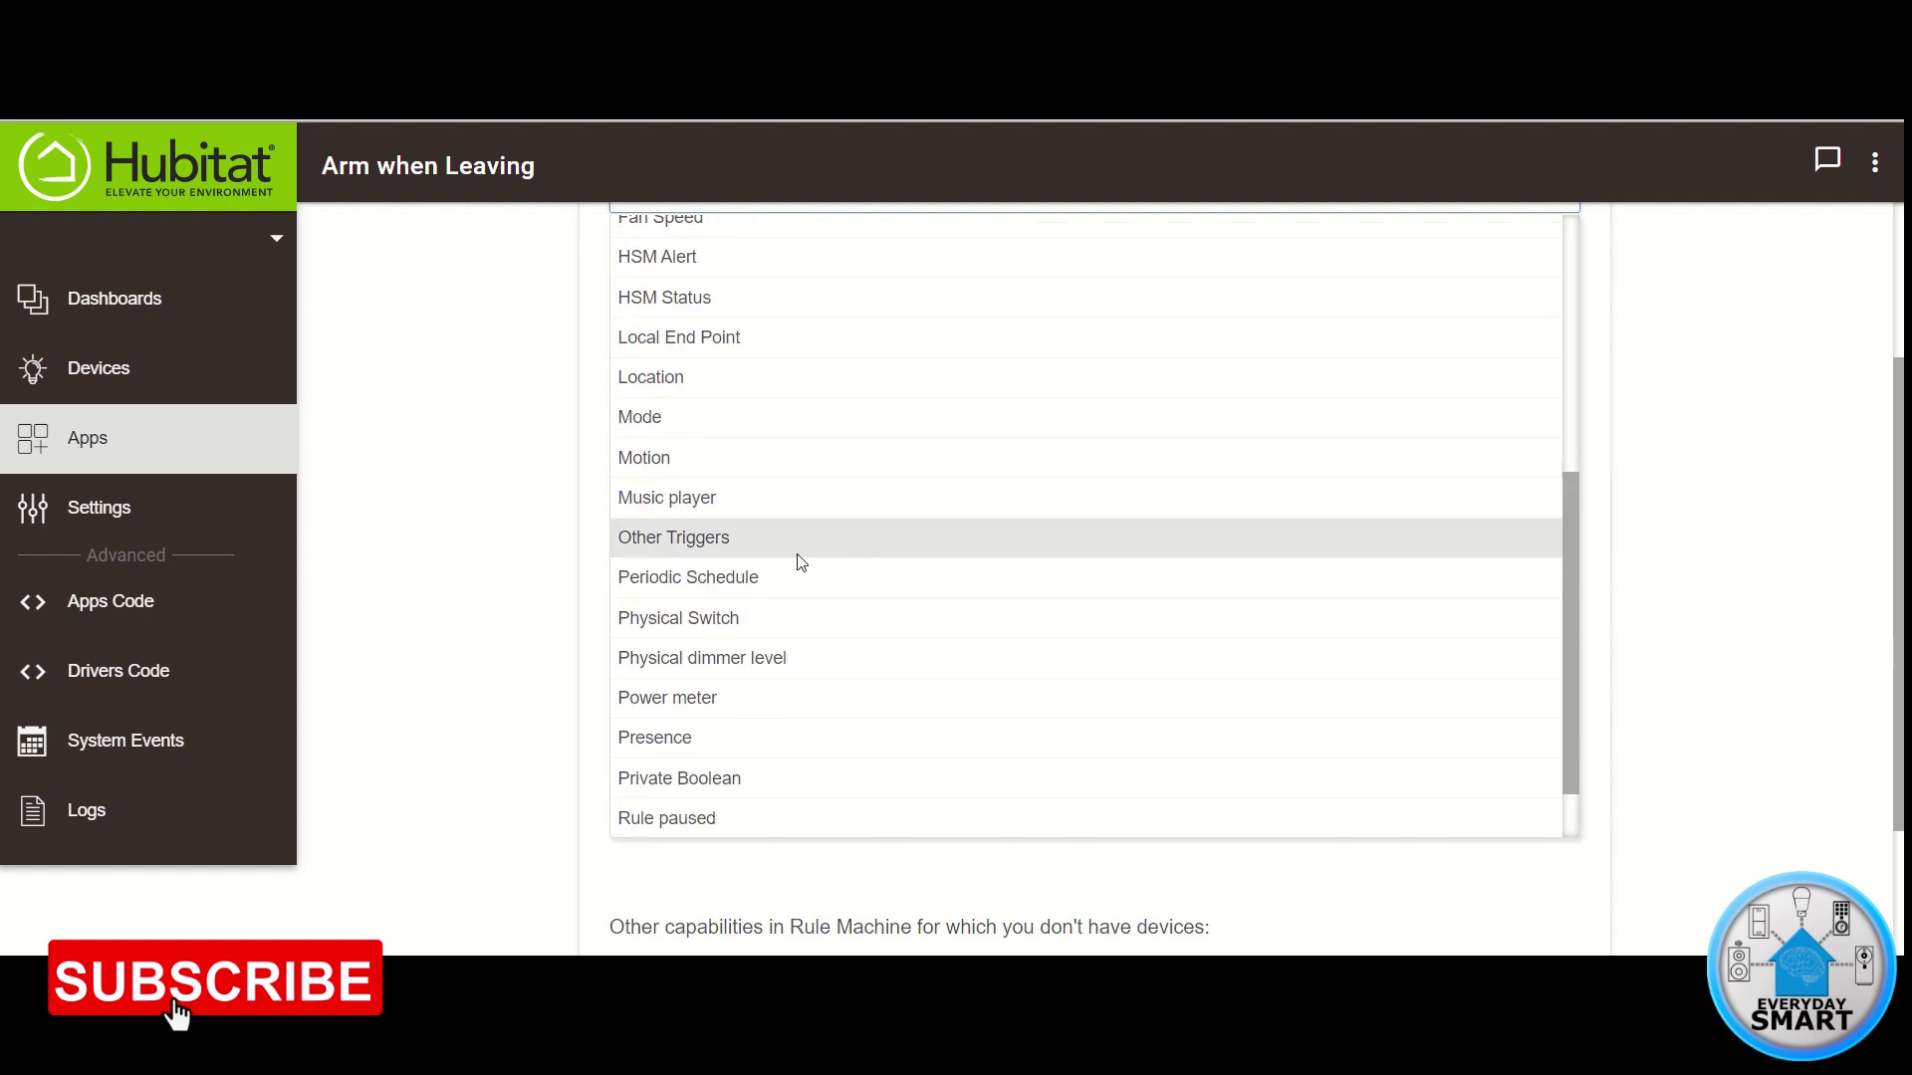
{"action": "left_click", "coordinate": [652, 745]}
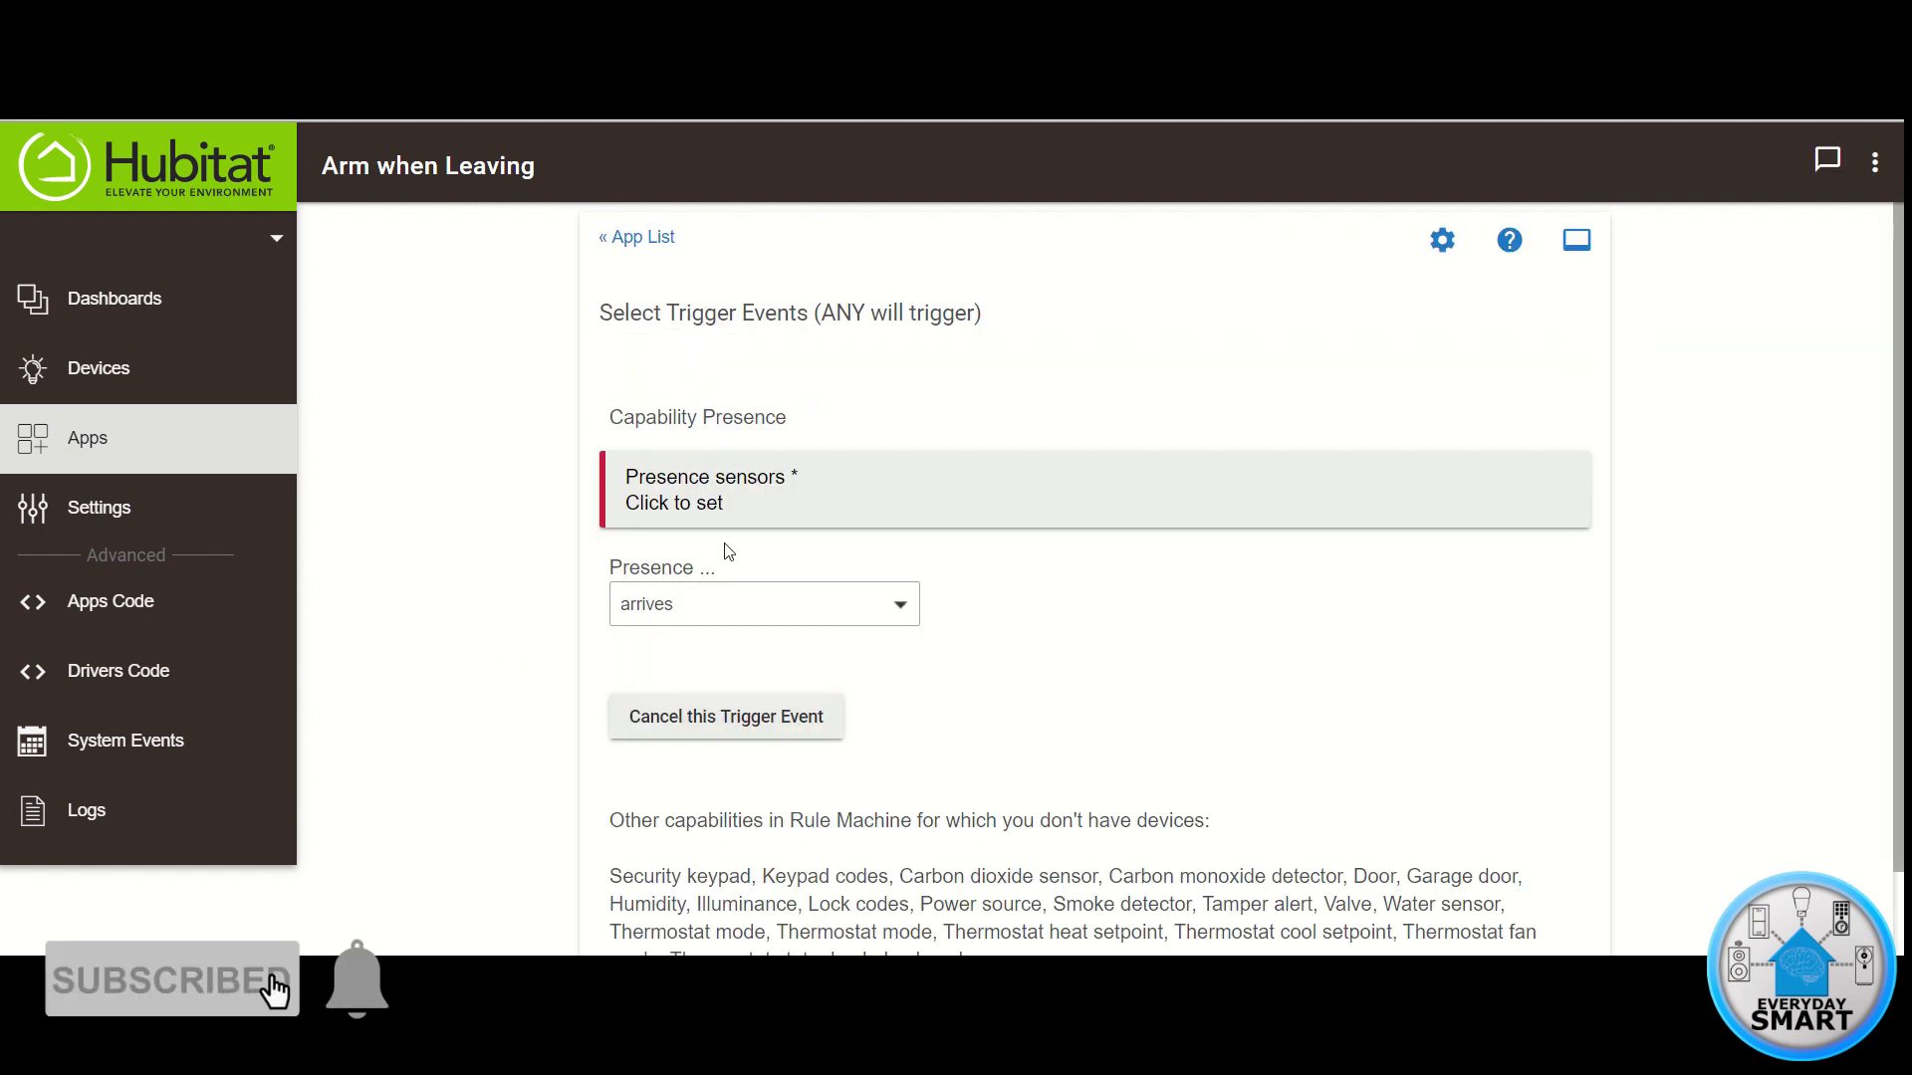
{"action": "left_click", "coordinate": [708, 483]}
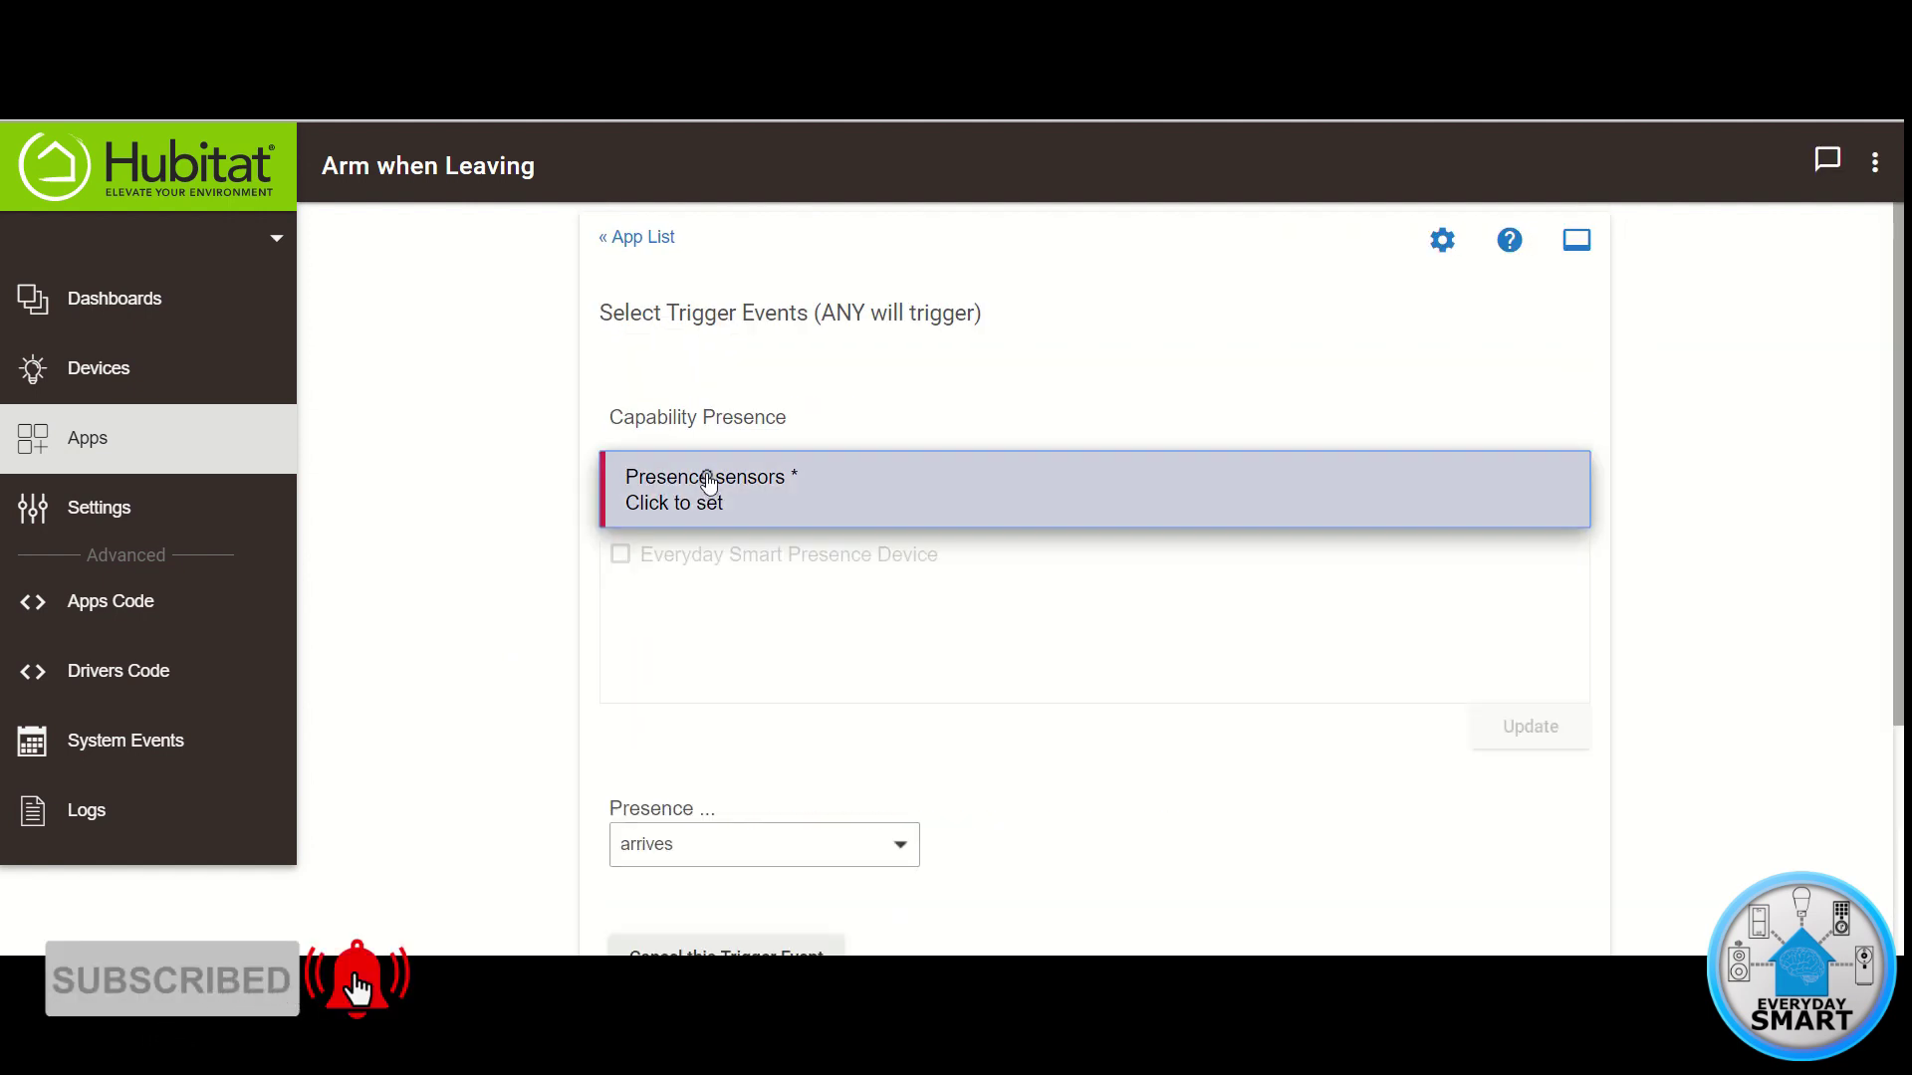
{"action": "left_click", "coordinate": [621, 555]}
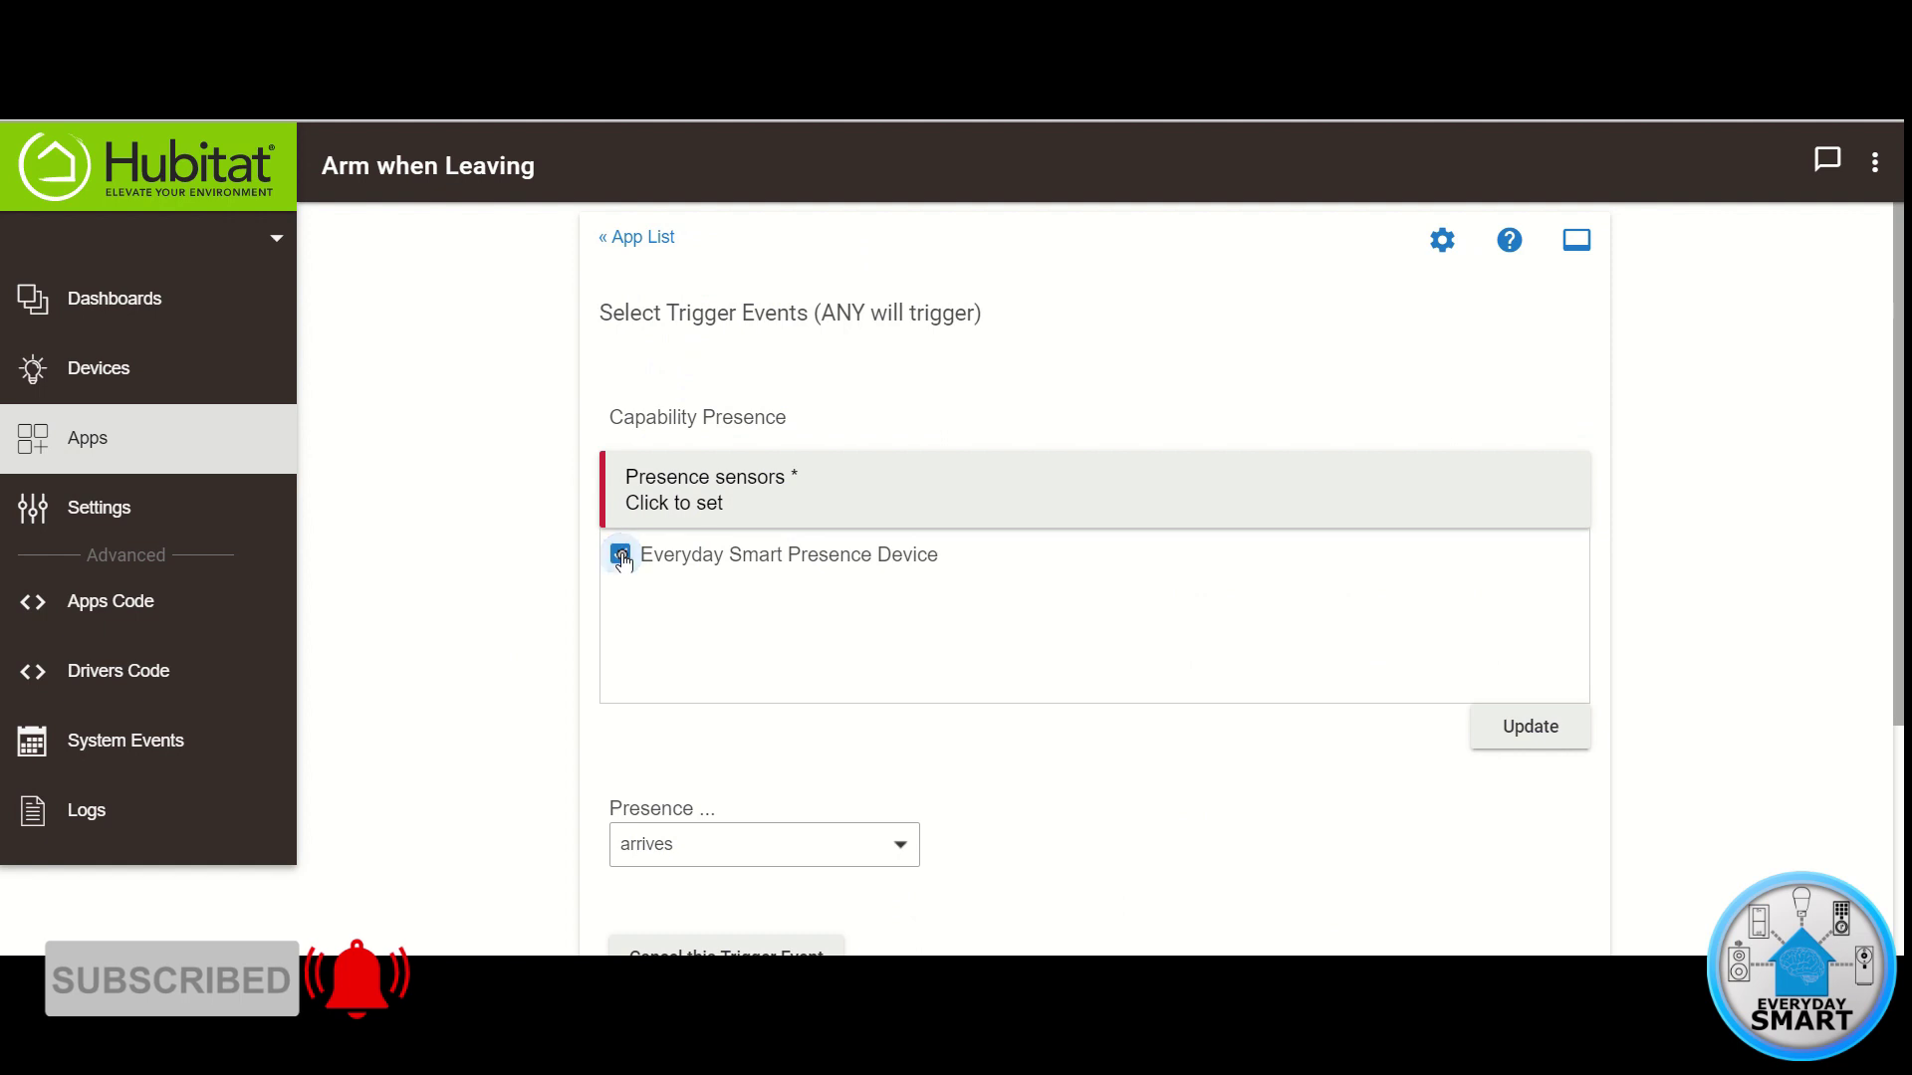
{"action": "left_click", "coordinate": [1526, 735]}
Set the presence trigger to fire when the device leaves, and finish the trigger events
{"action": "left_click", "coordinate": [899, 635]}
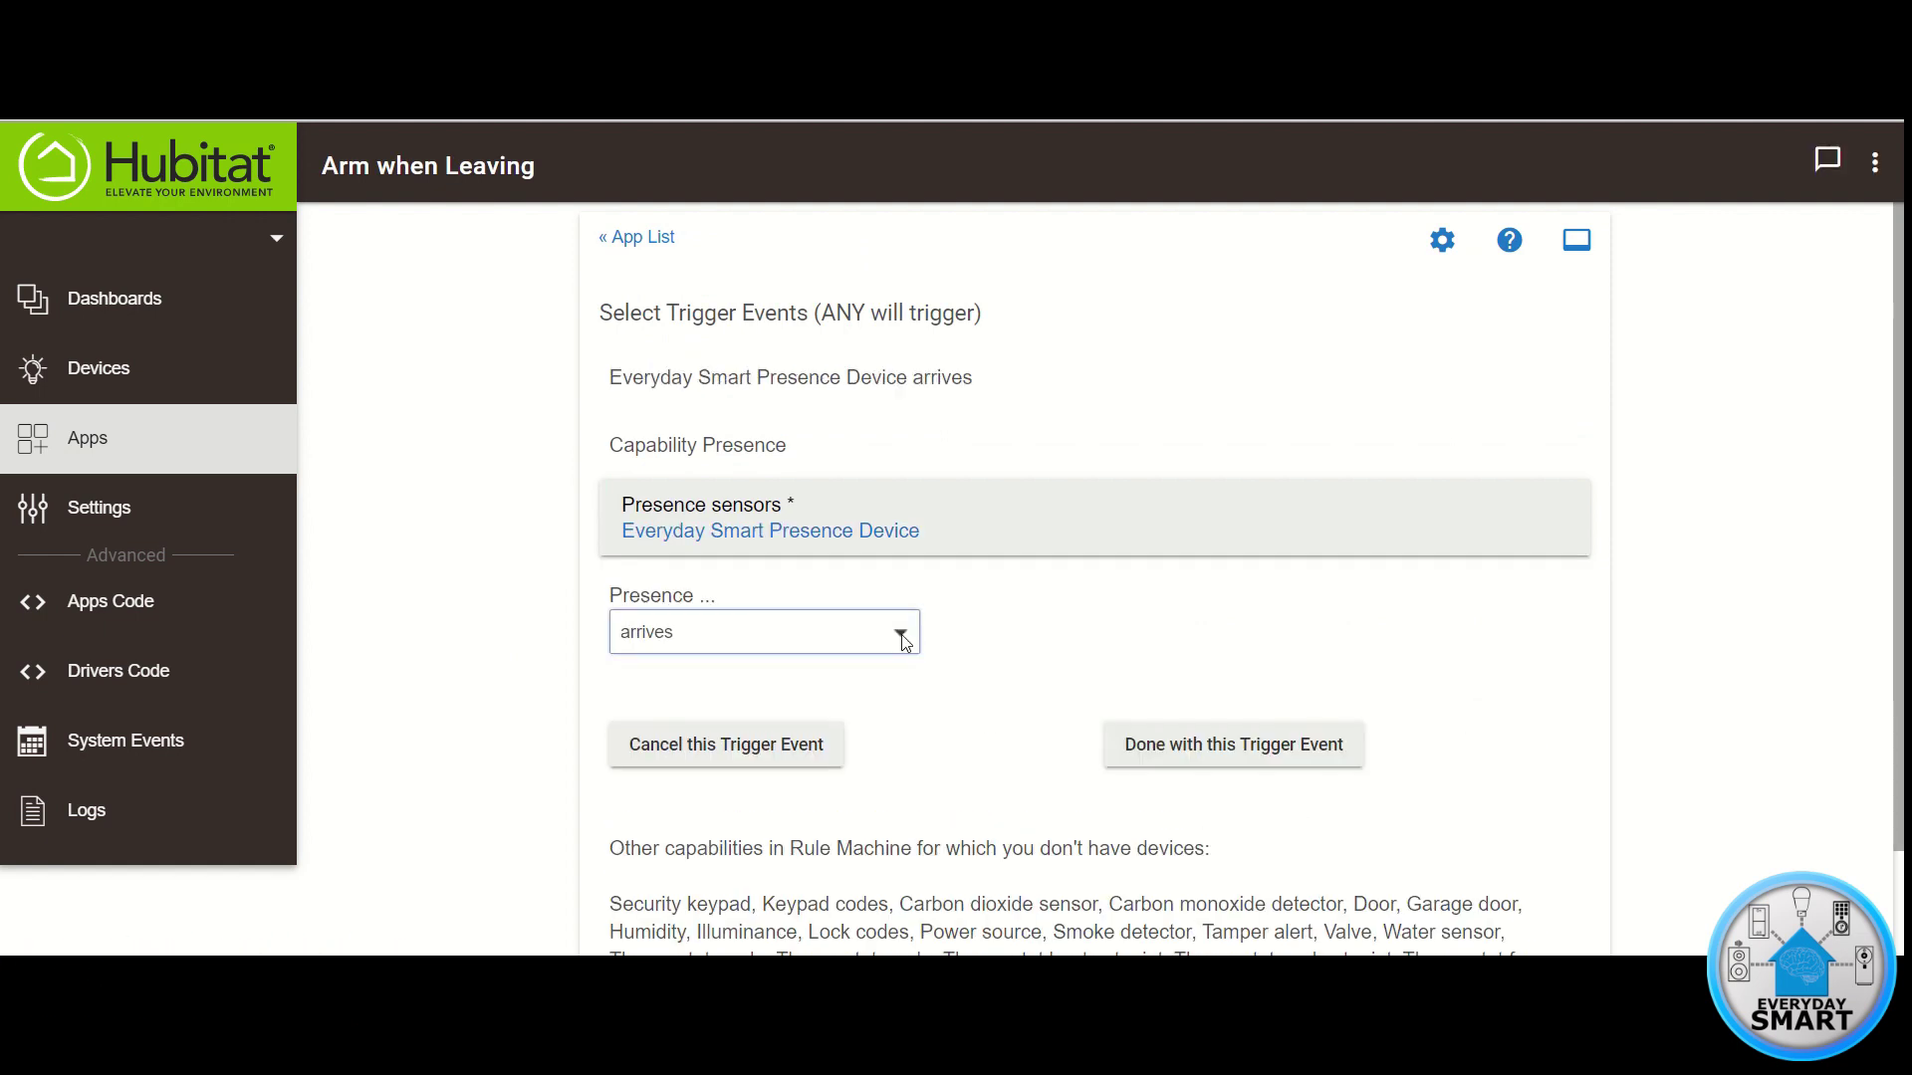
{"action": "left_click", "coordinate": [663, 756]}
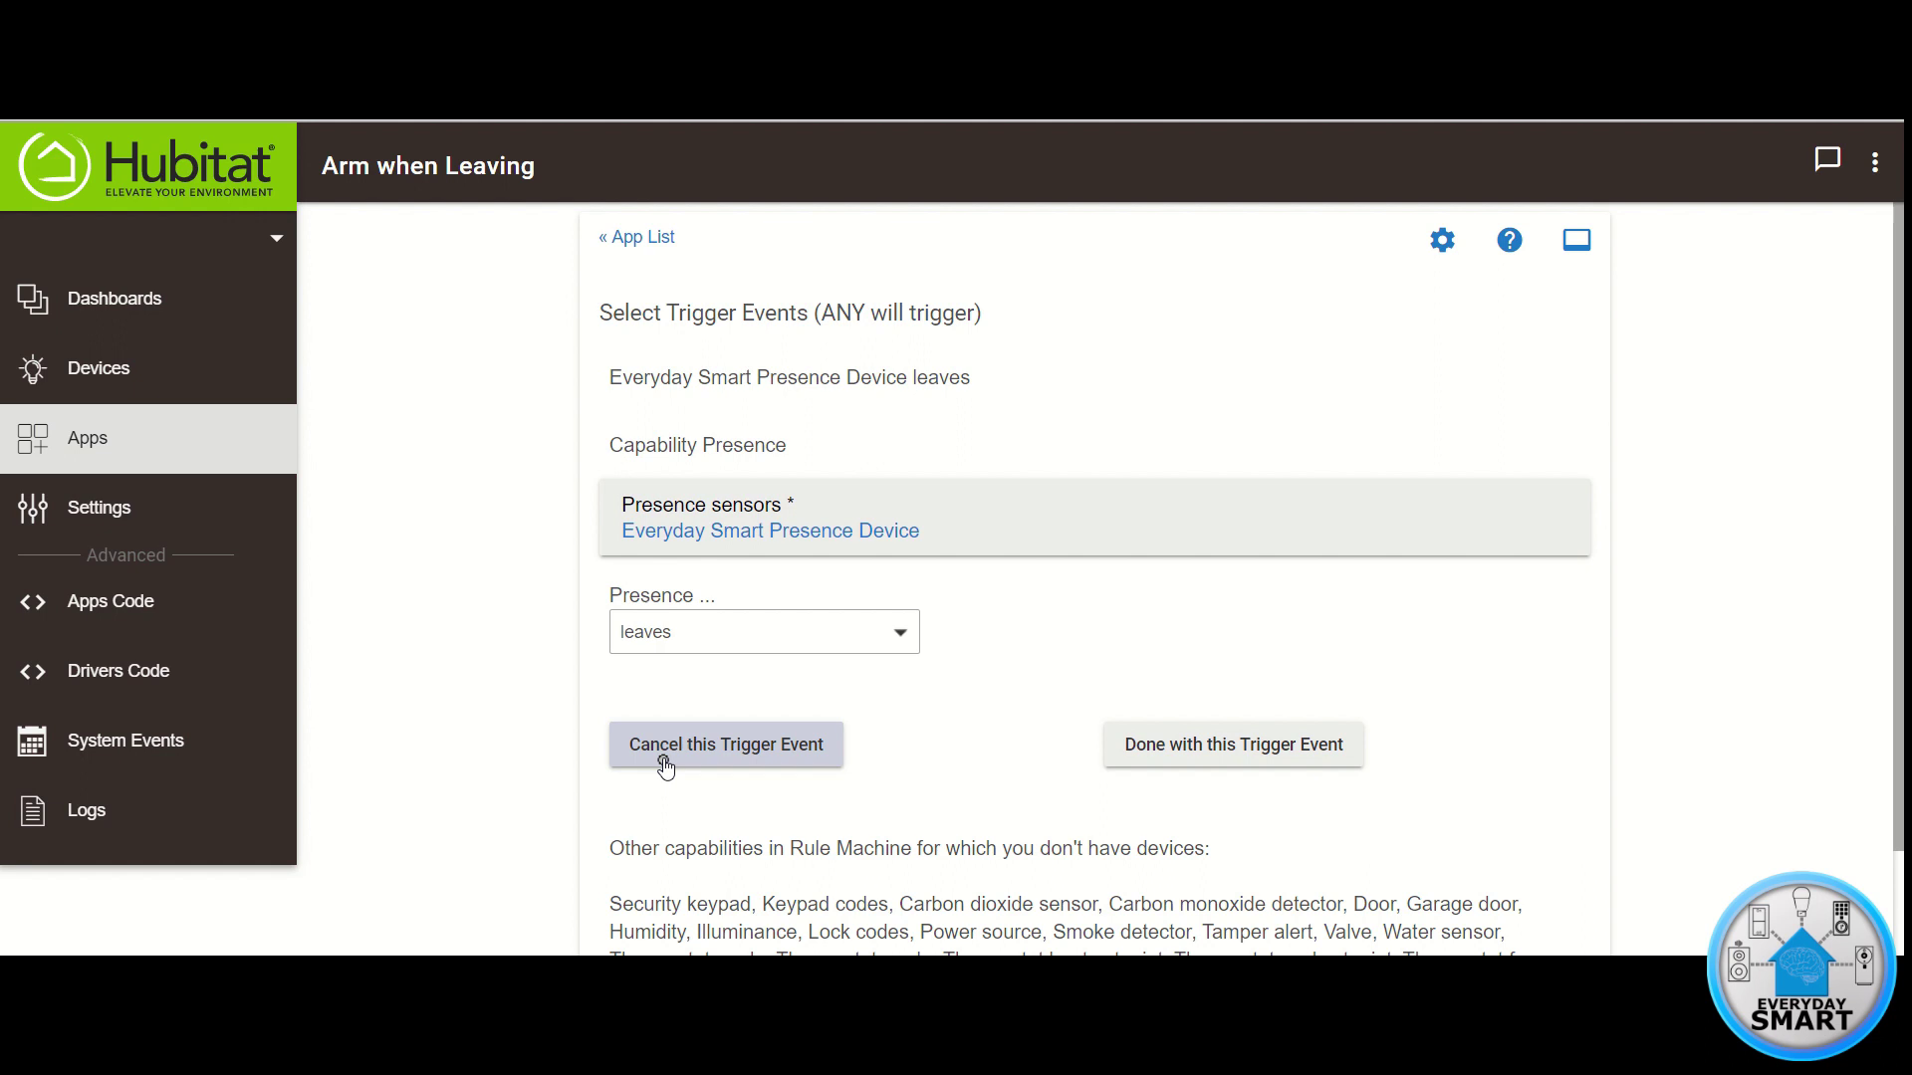
{"action": "left_click", "coordinate": [1239, 743]}
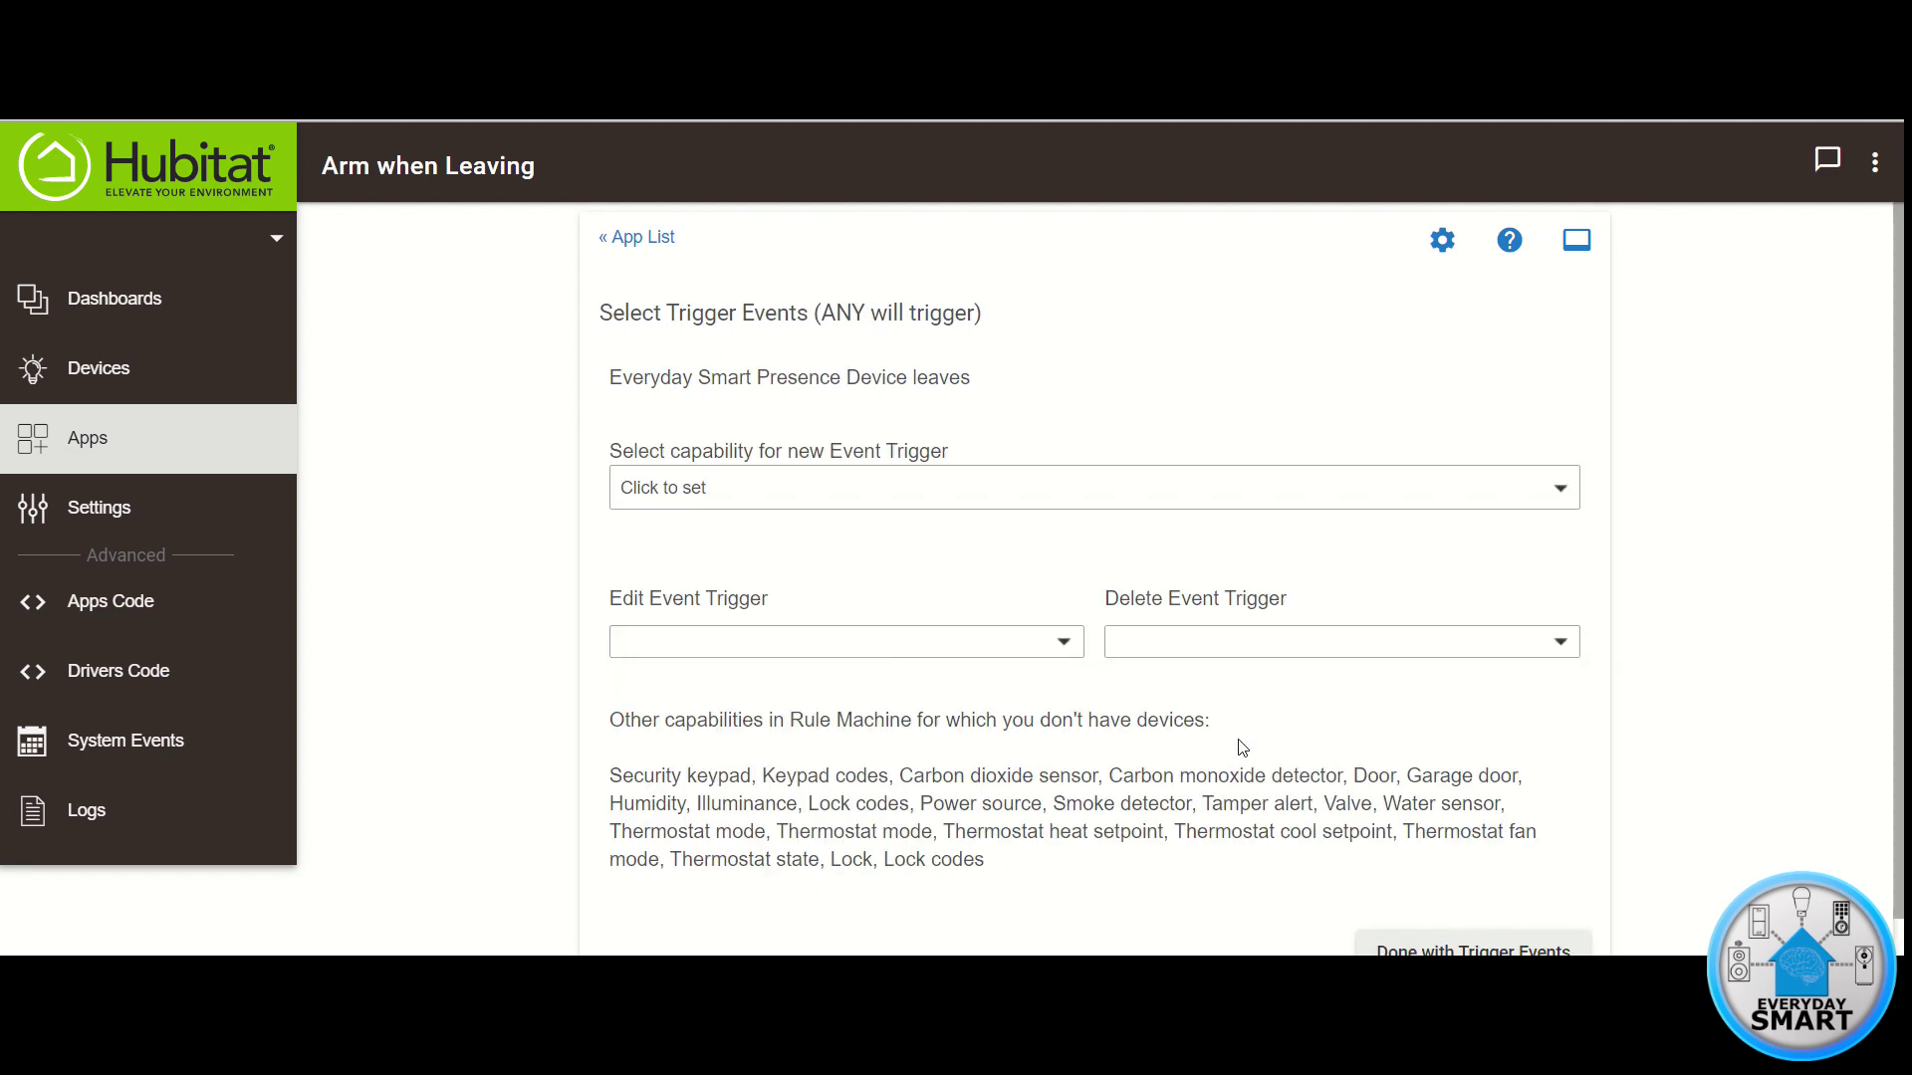
{"action": "scroll", "coordinate": [1241, 747], "scroll_direction": "down", "scroll_amount": 1}
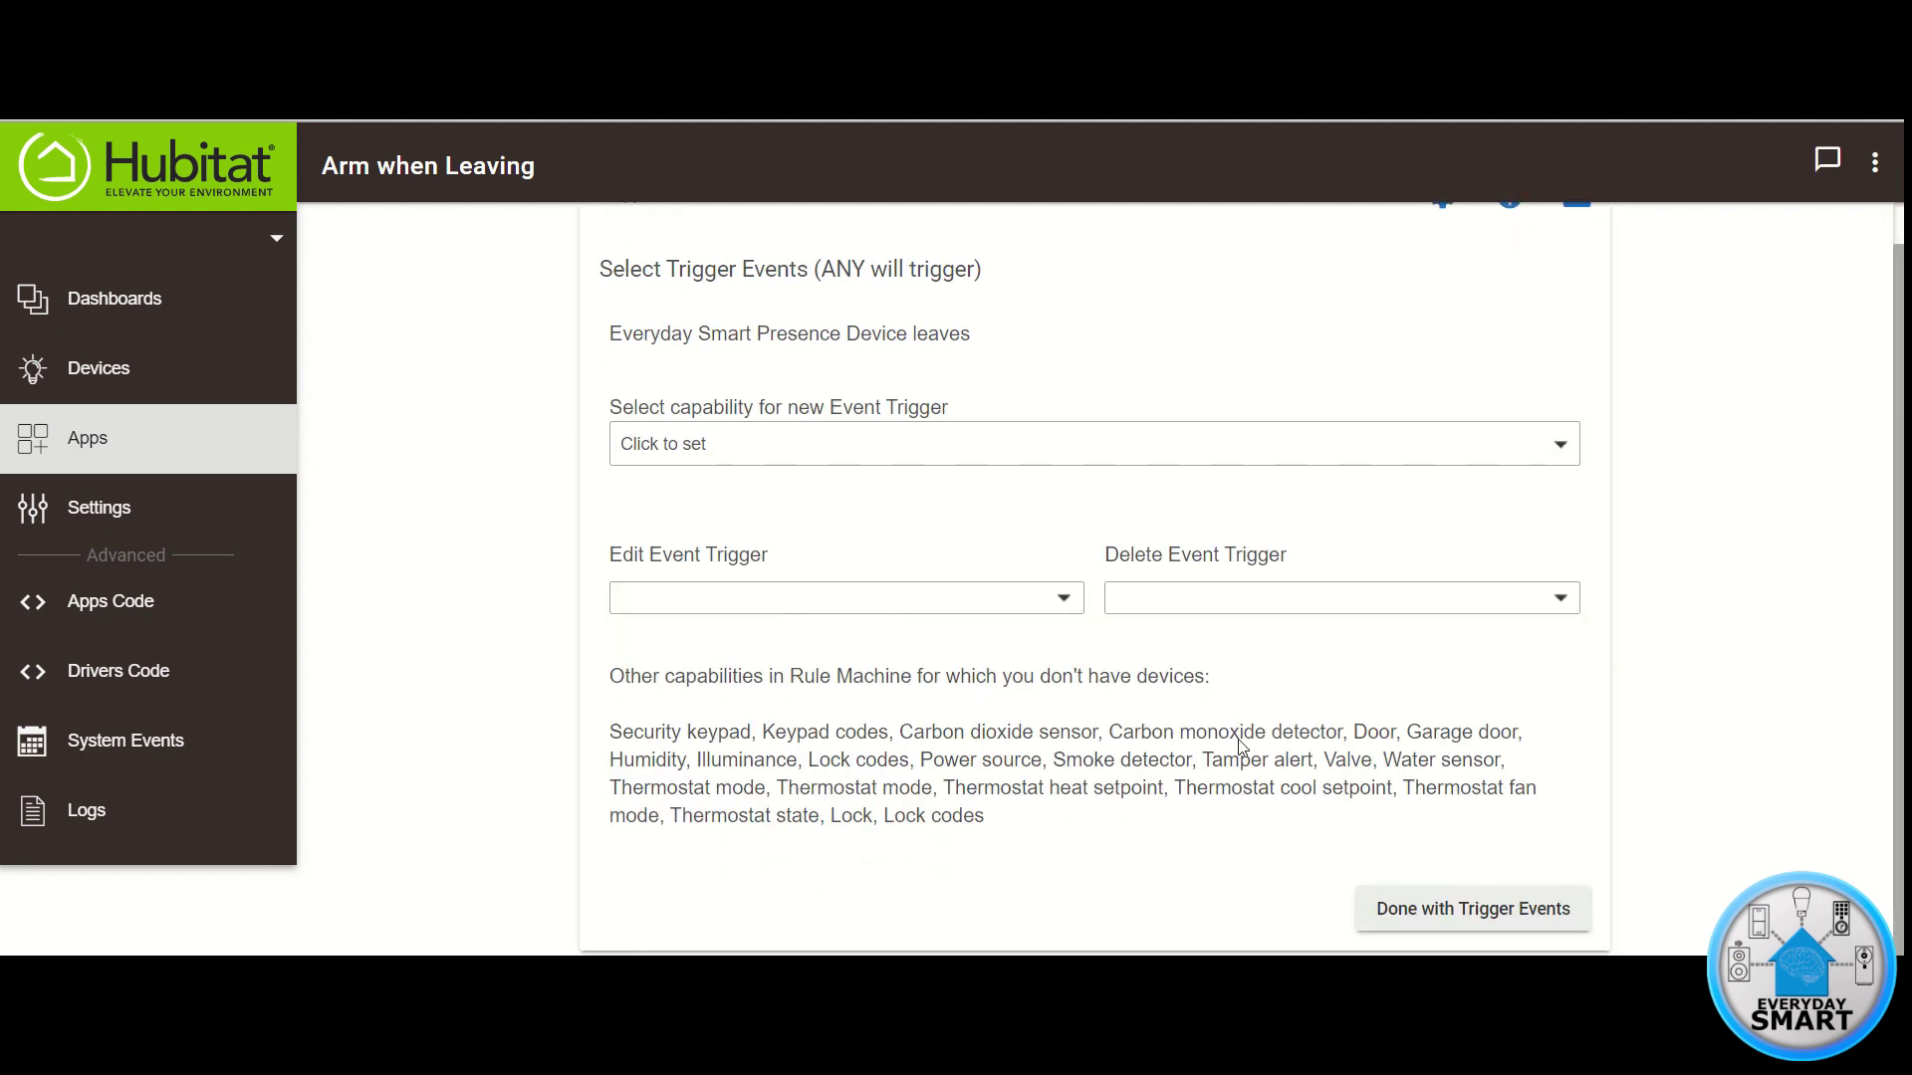
{"action": "left_click", "coordinate": [1449, 910]}
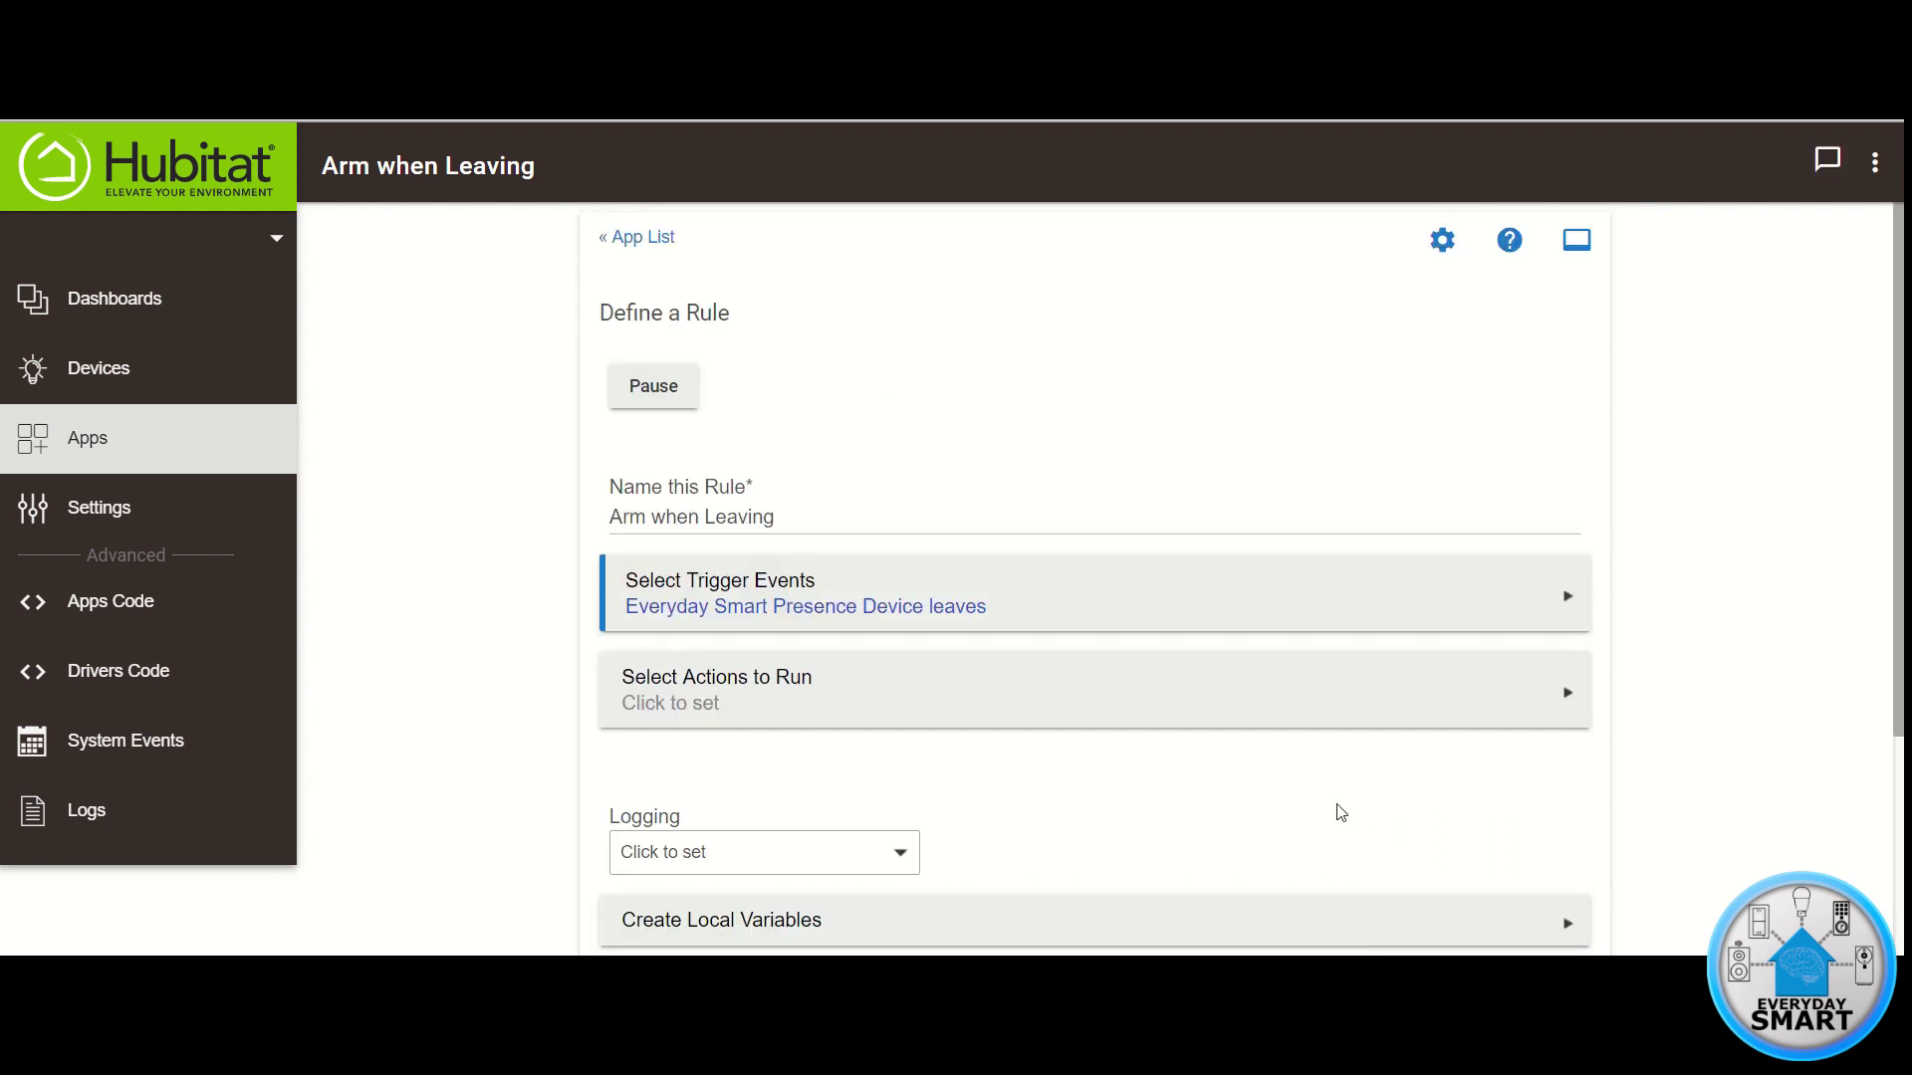
Add an IF (conditions) THEN conditional action to the rule's actions
{"action": "left_click", "coordinate": [811, 698]}
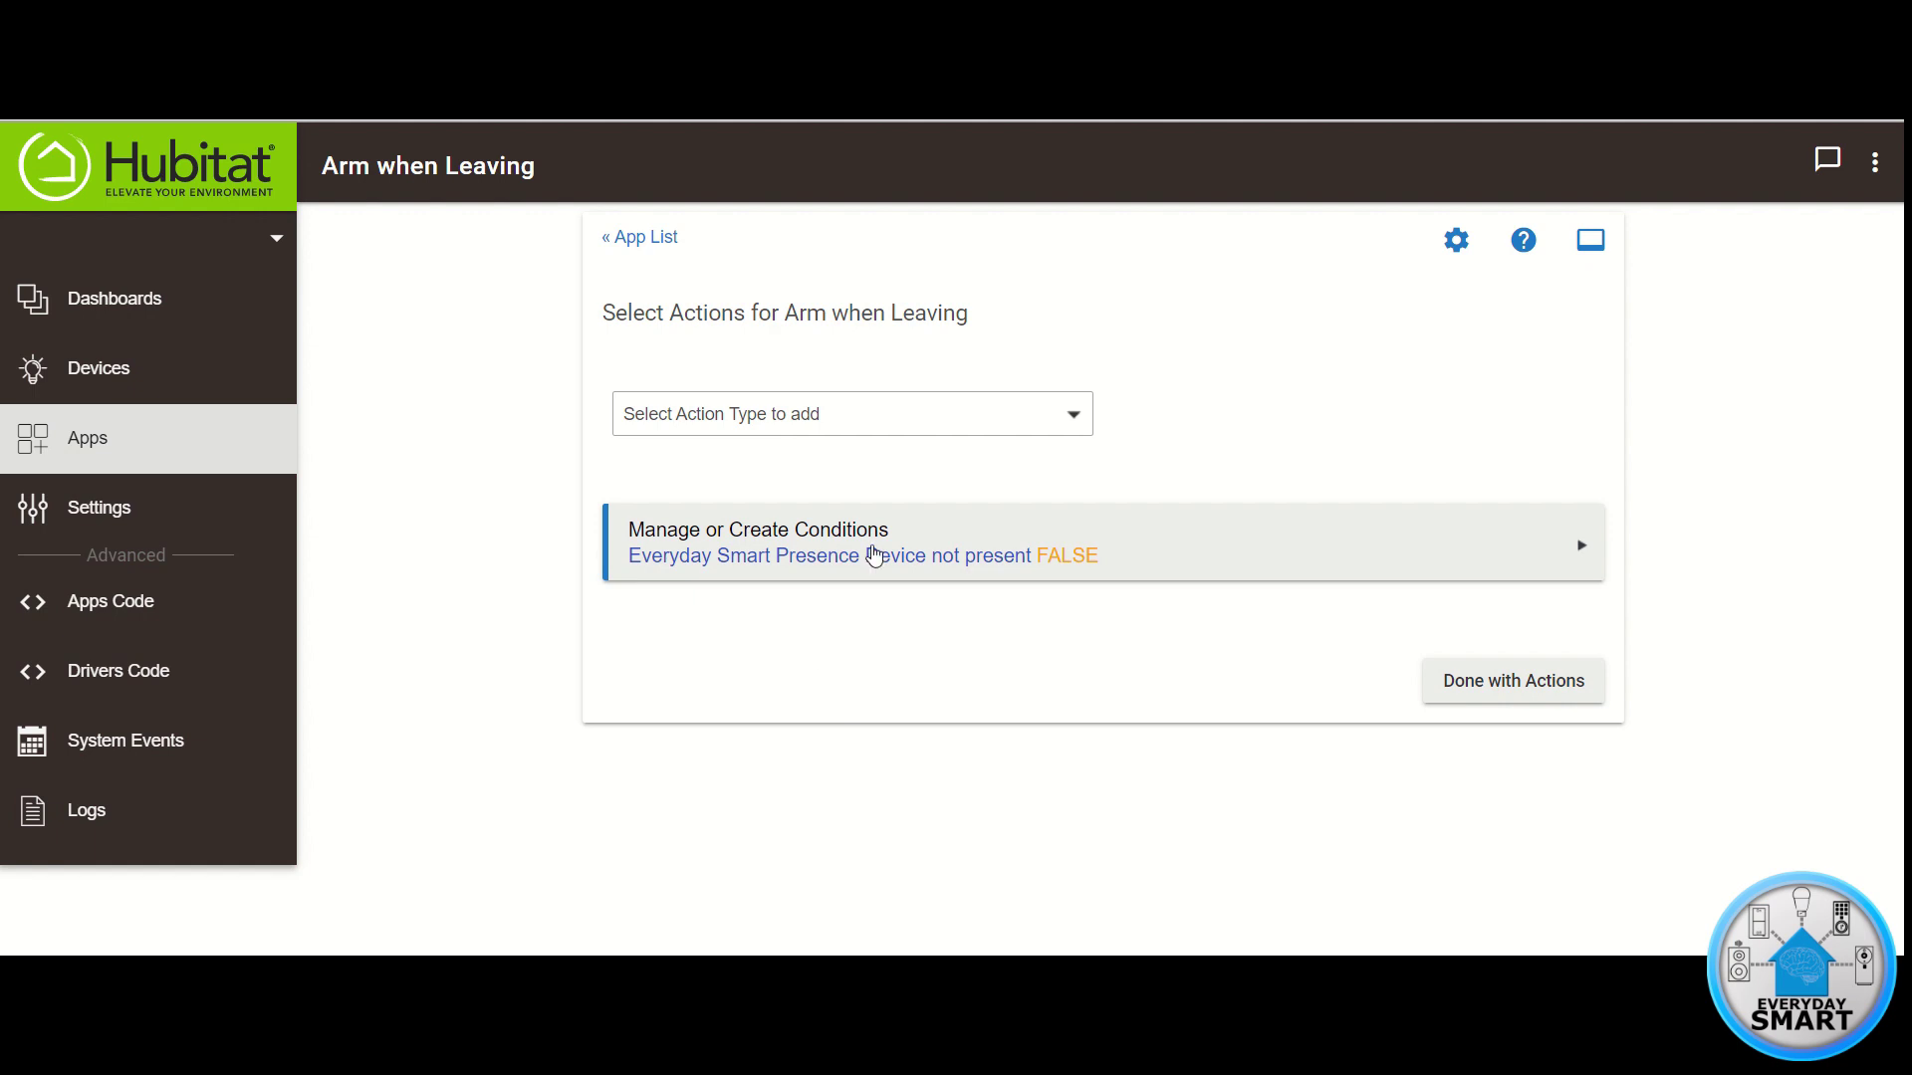
{"action": "left_click", "coordinate": [909, 416]}
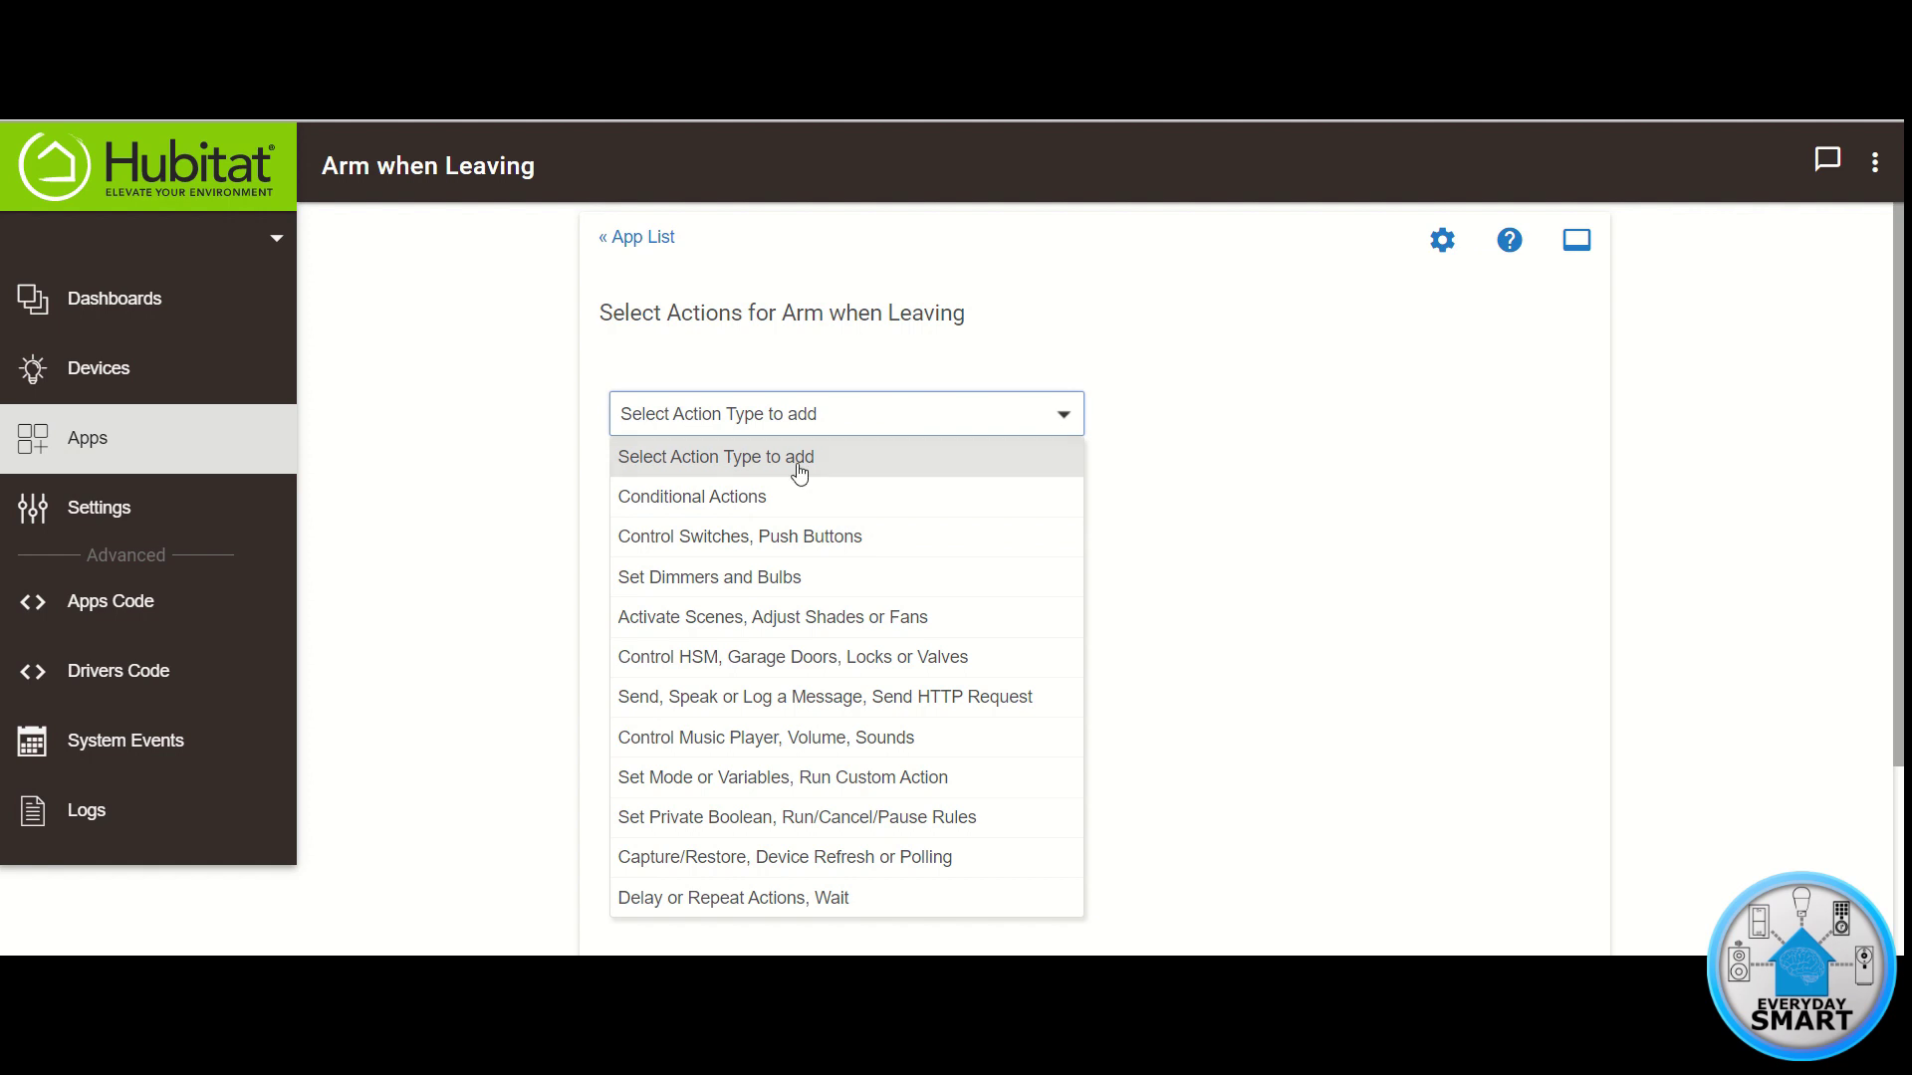
{"action": "left_click", "coordinate": [712, 496]}
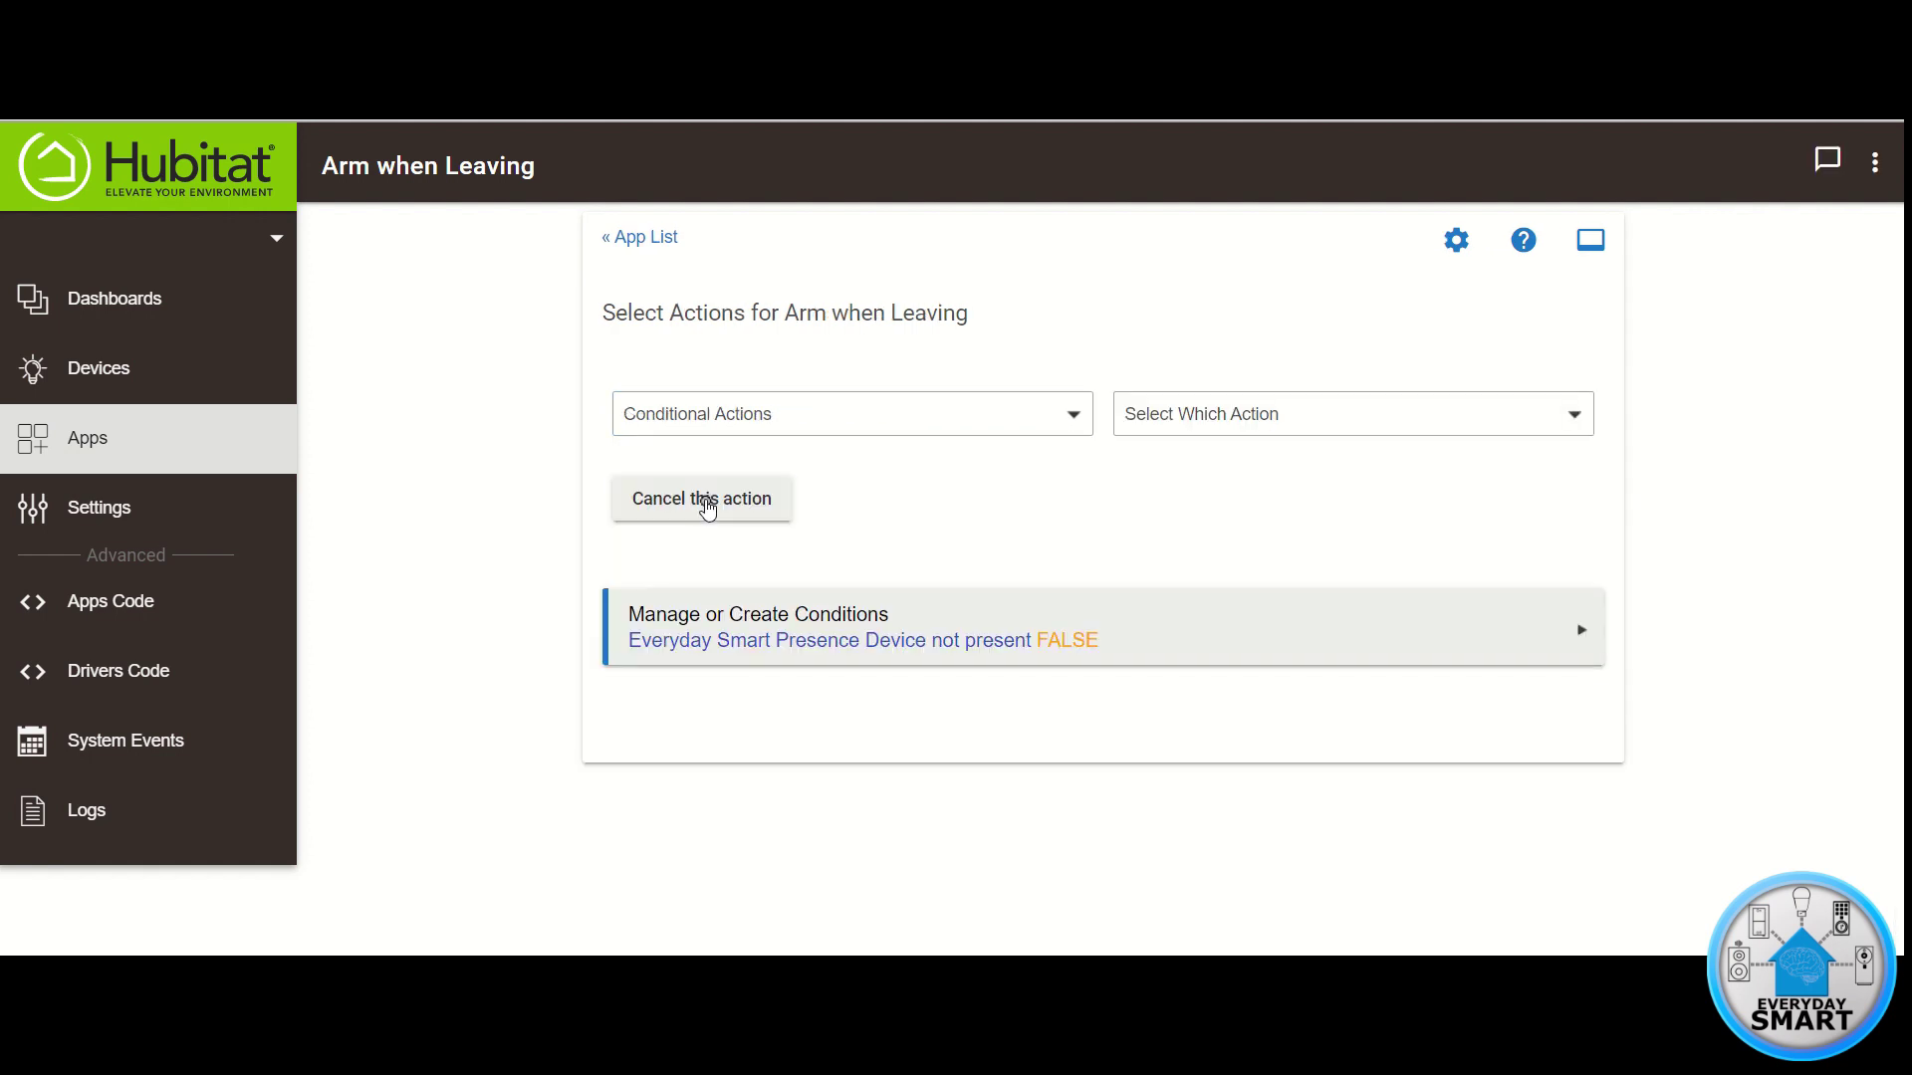
{"action": "left_click", "coordinate": [1220, 414]}
{"action": "left_click", "coordinate": [1200, 498]}
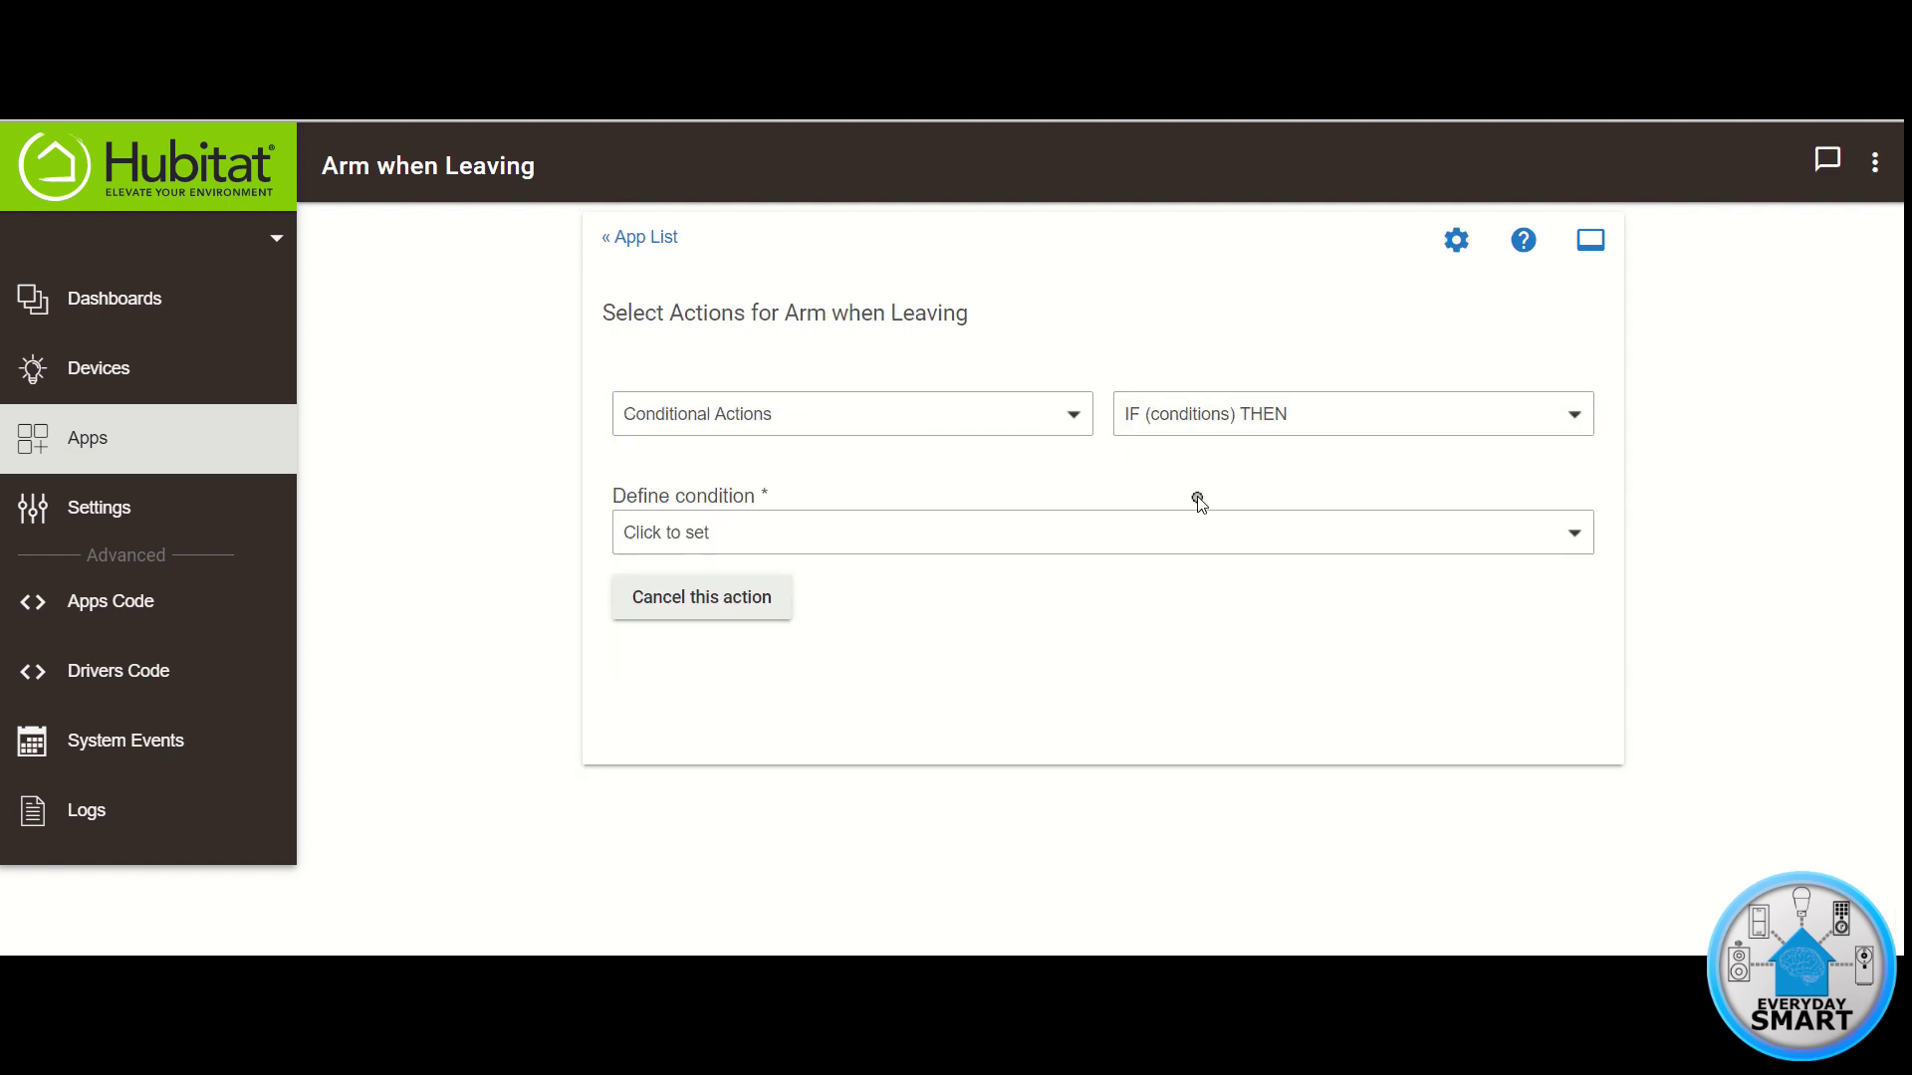
Define a new IF condition requiring HSM Status to be Disarmed
{"action": "left_click", "coordinate": [736, 533]}
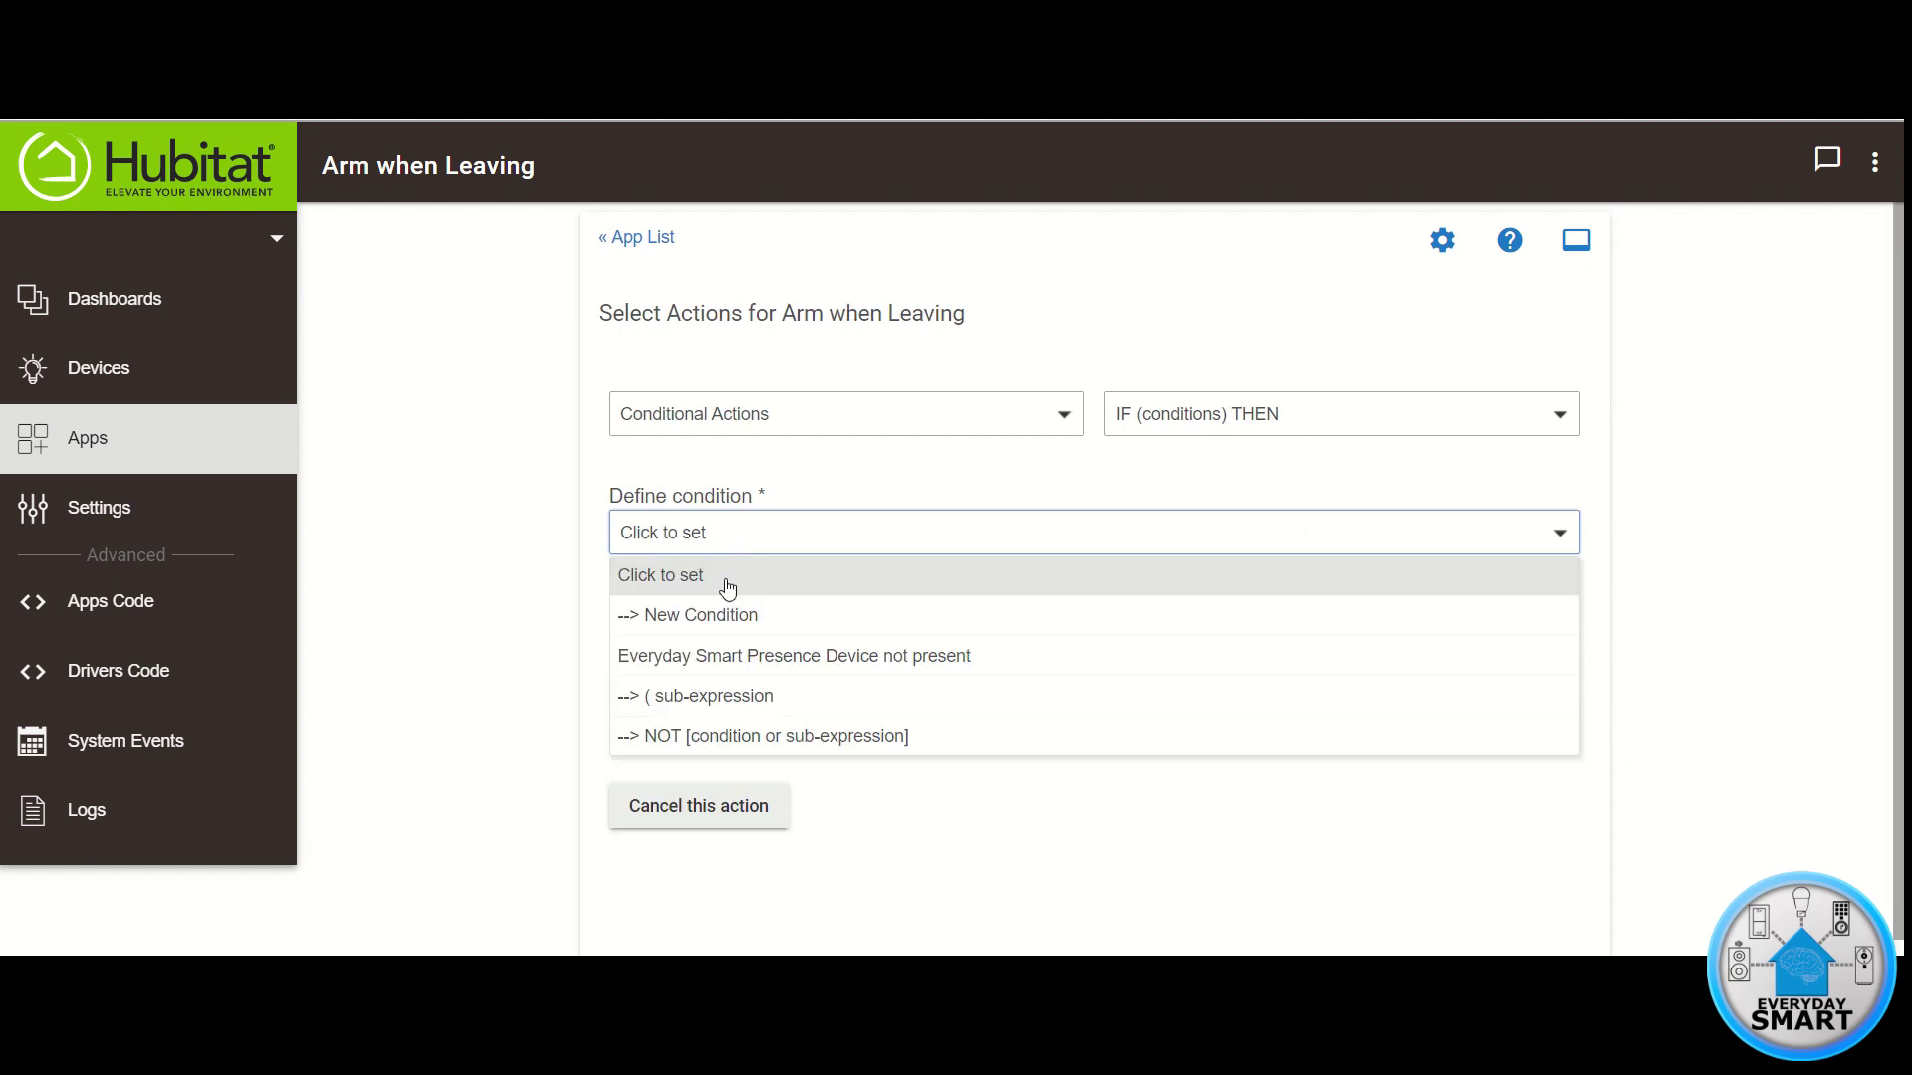
{"action": "left_click", "coordinate": [675, 619]}
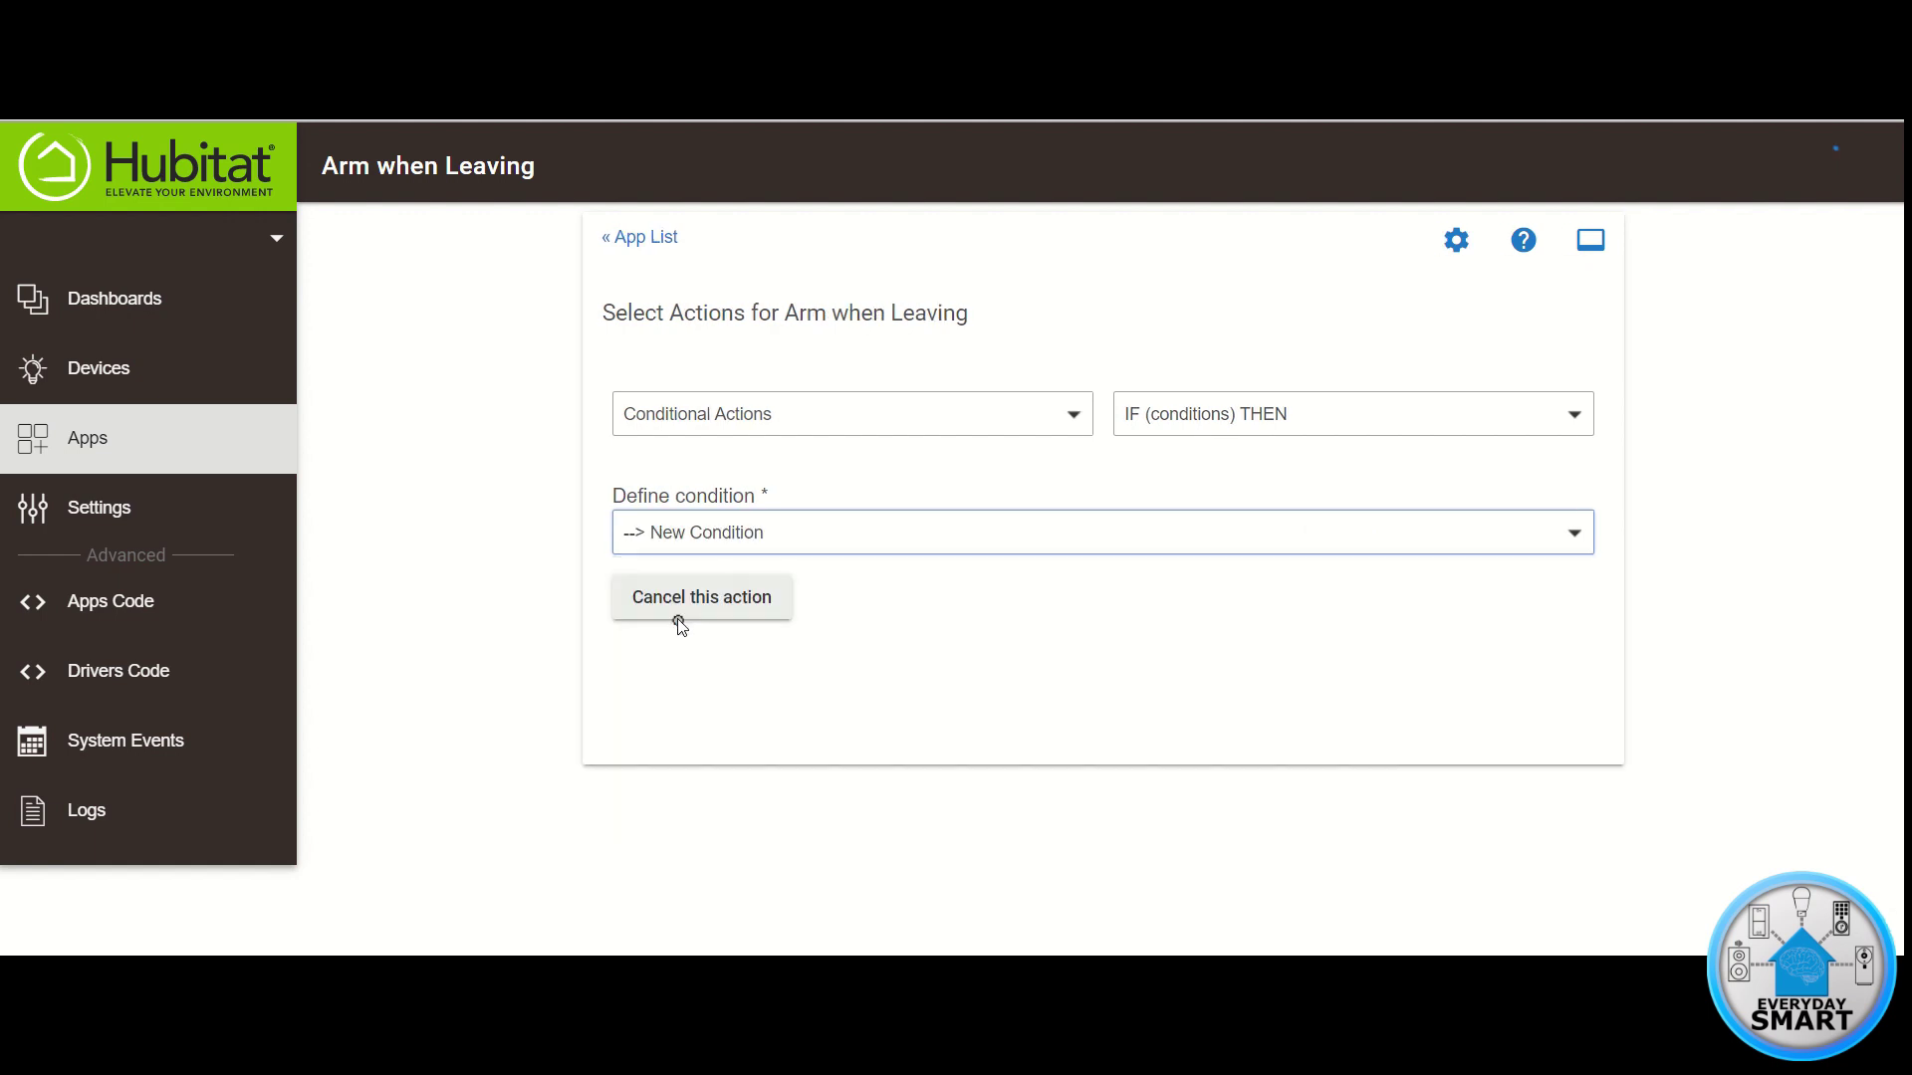
{"action": "left_click", "coordinate": [934, 540]}
{"action": "scroll", "coordinate": [551, 627], "scroll_direction": "down", "scroll_amount": 1}
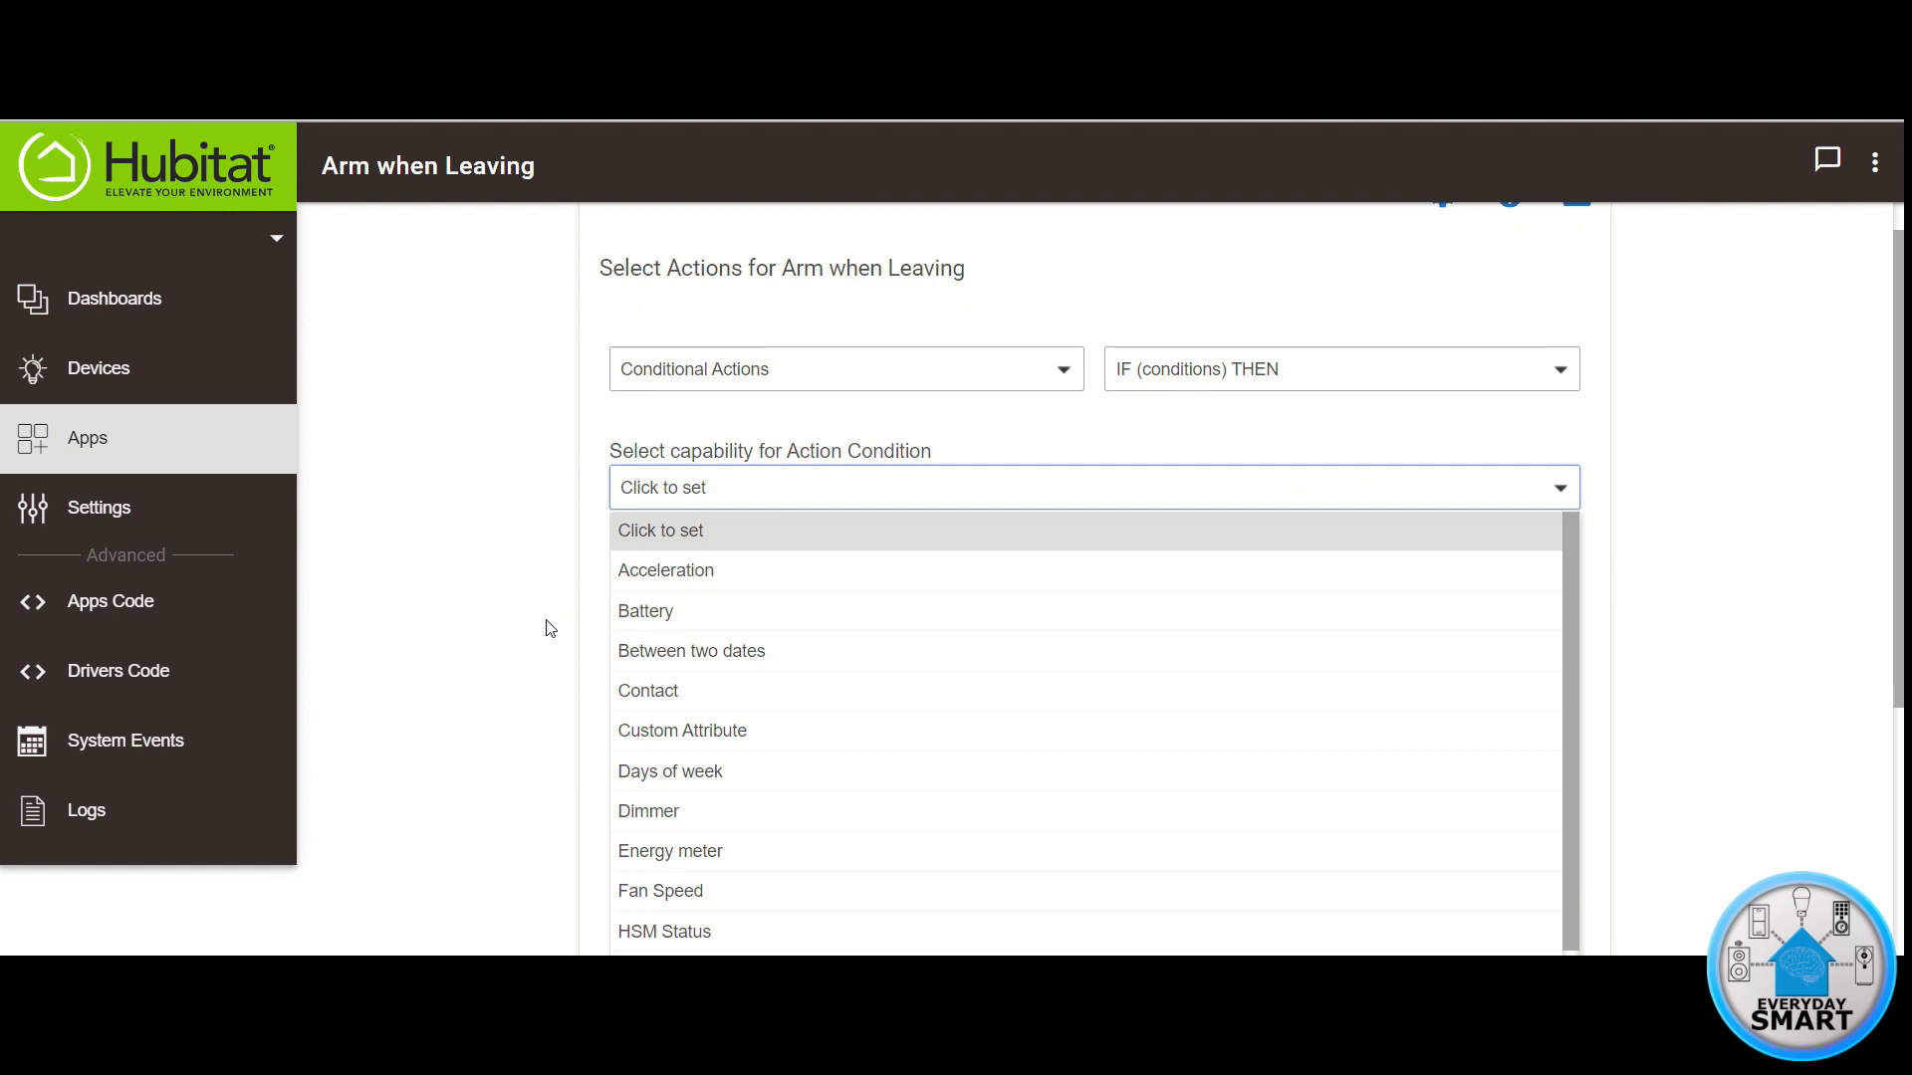
{"action": "scroll", "coordinate": [550, 628], "scroll_direction": "down", "scroll_amount": 2}
{"action": "left_click", "coordinate": [670, 733]}
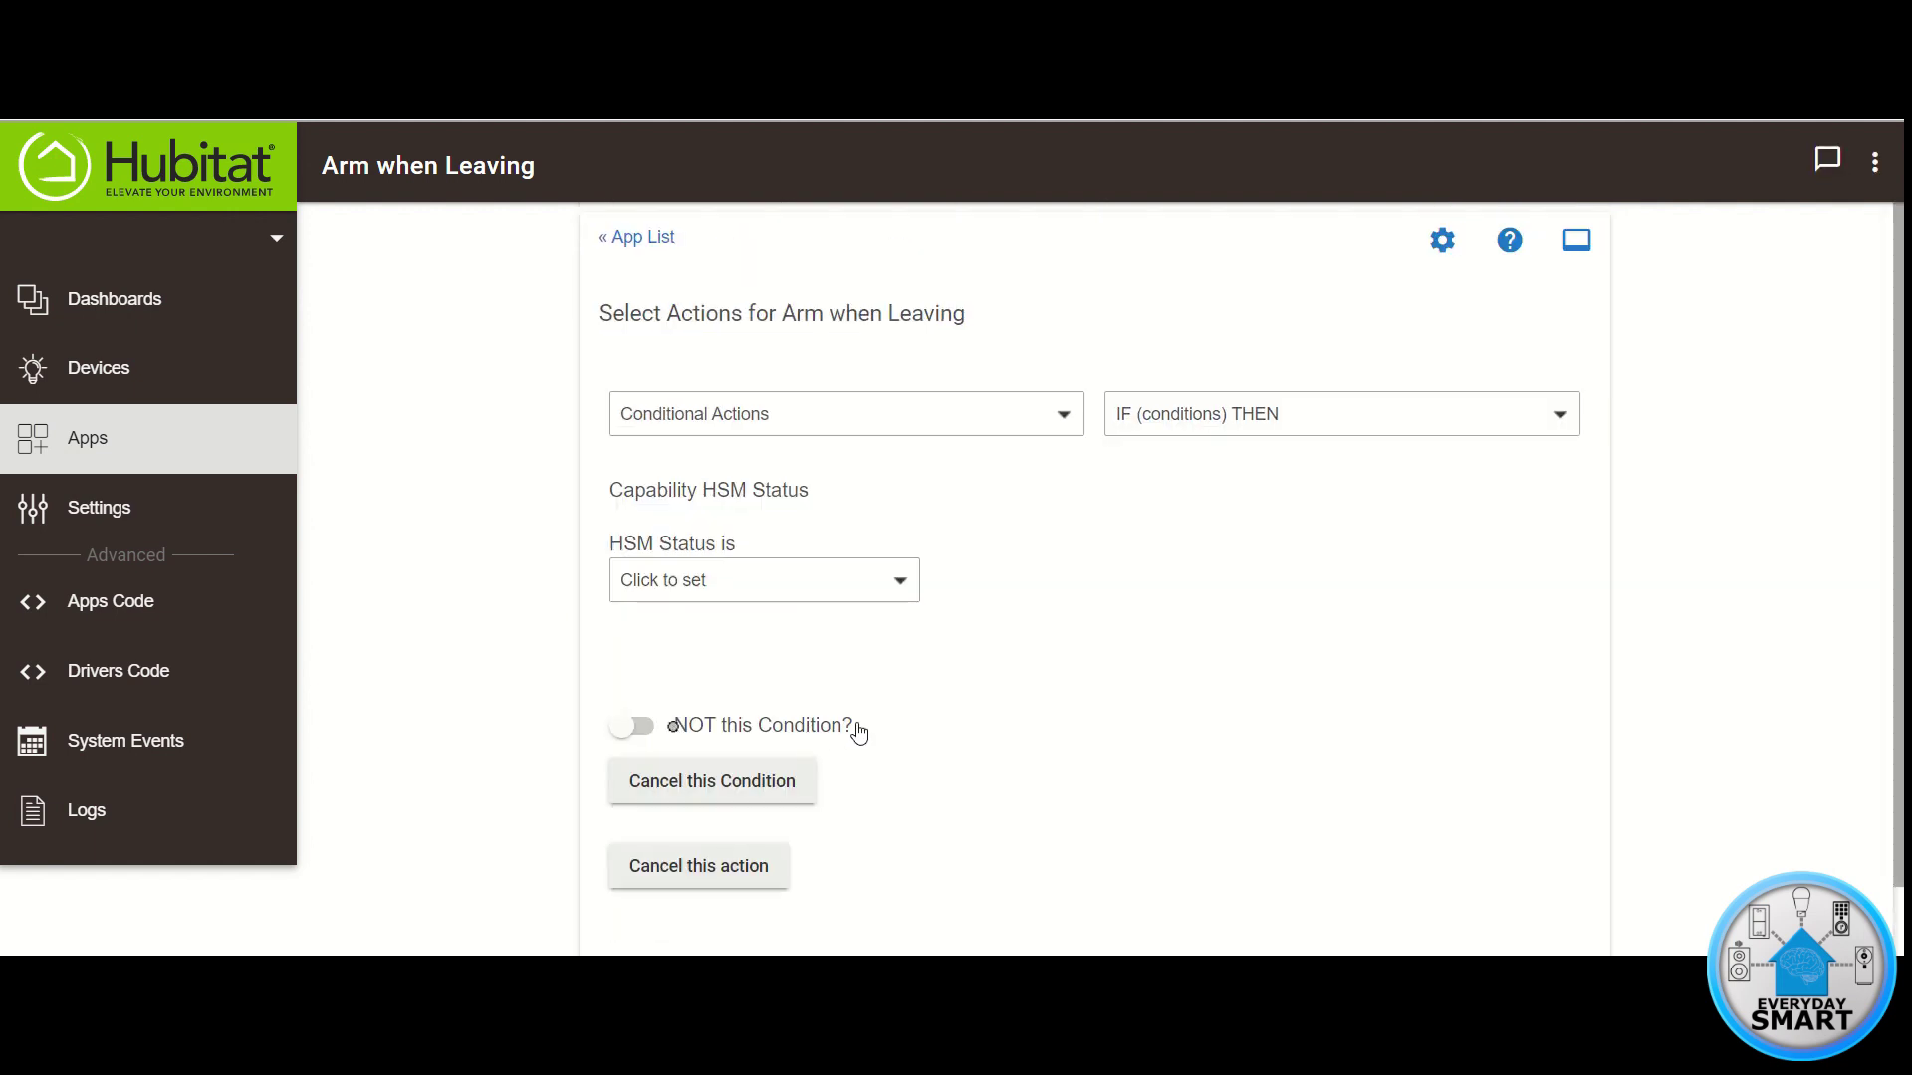
{"action": "left_click", "coordinate": [727, 590]}
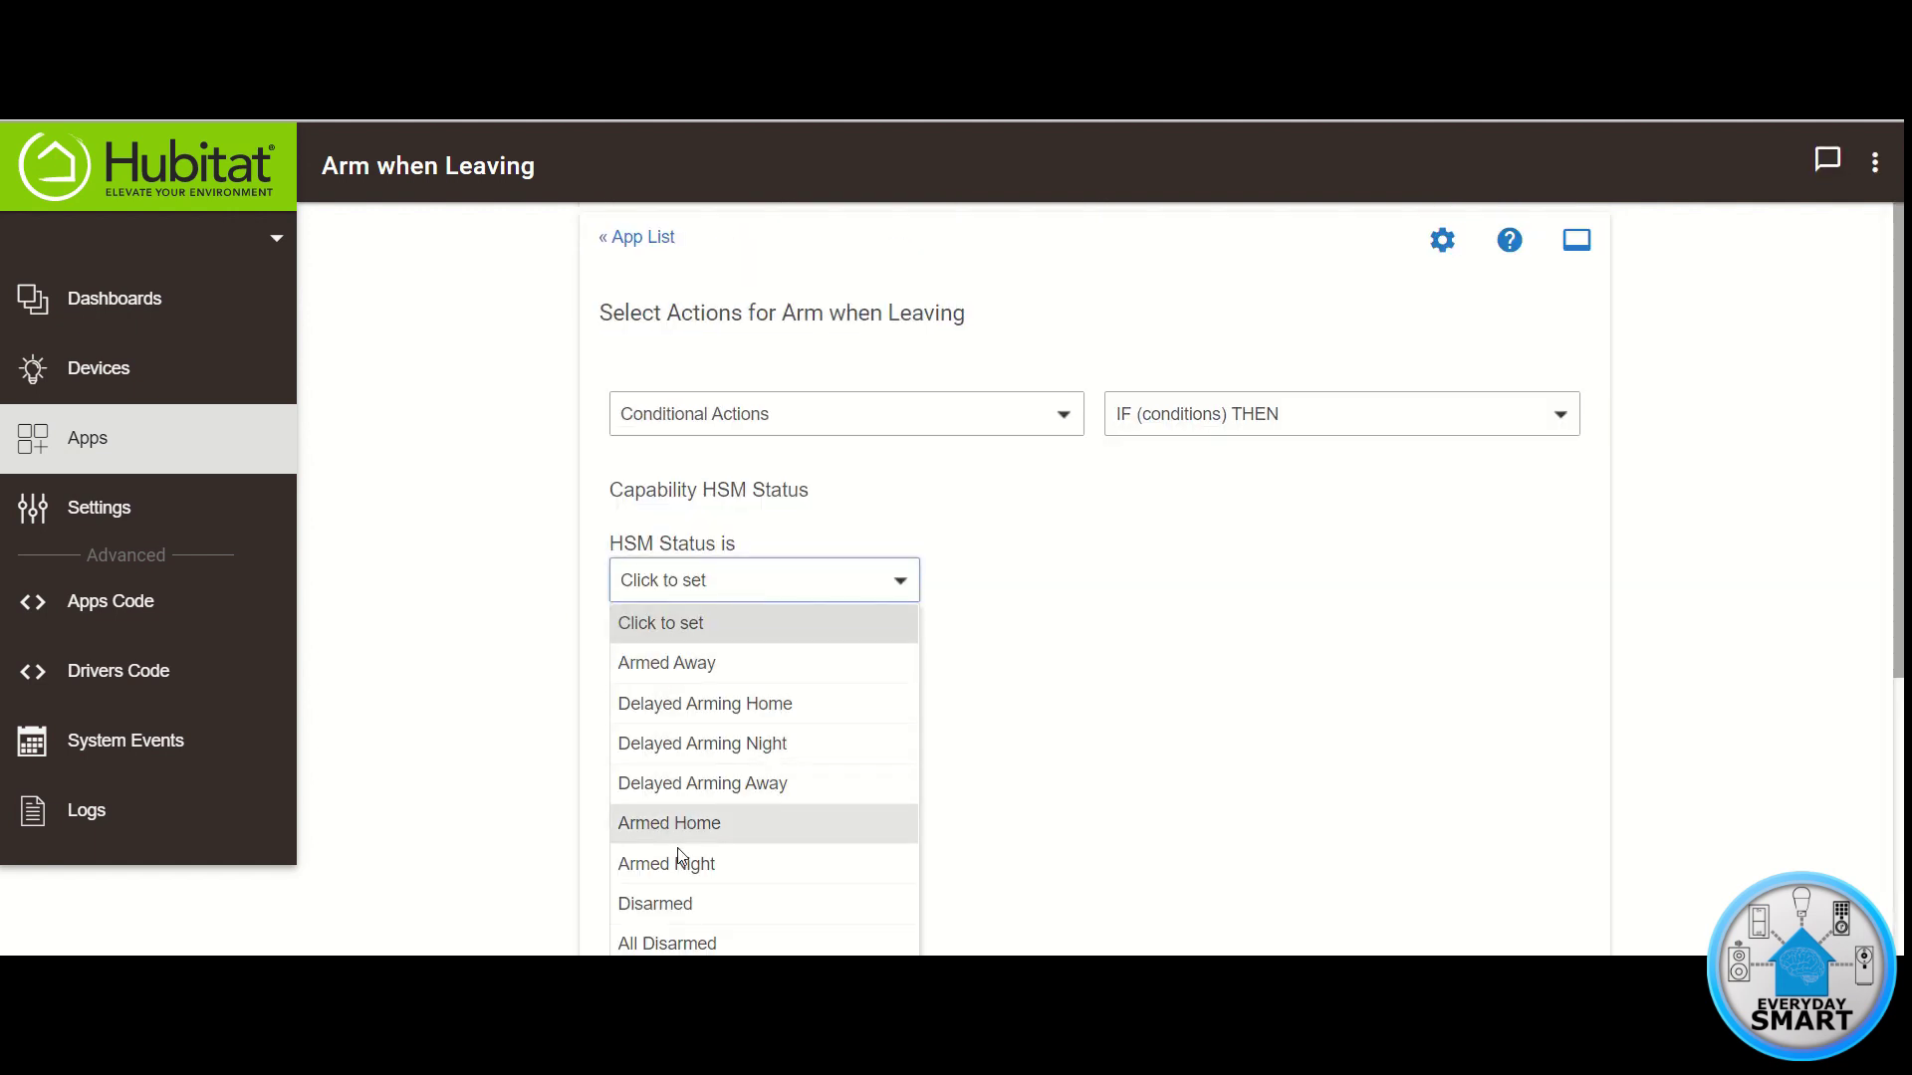
{"action": "left_click", "coordinate": [664, 903]}
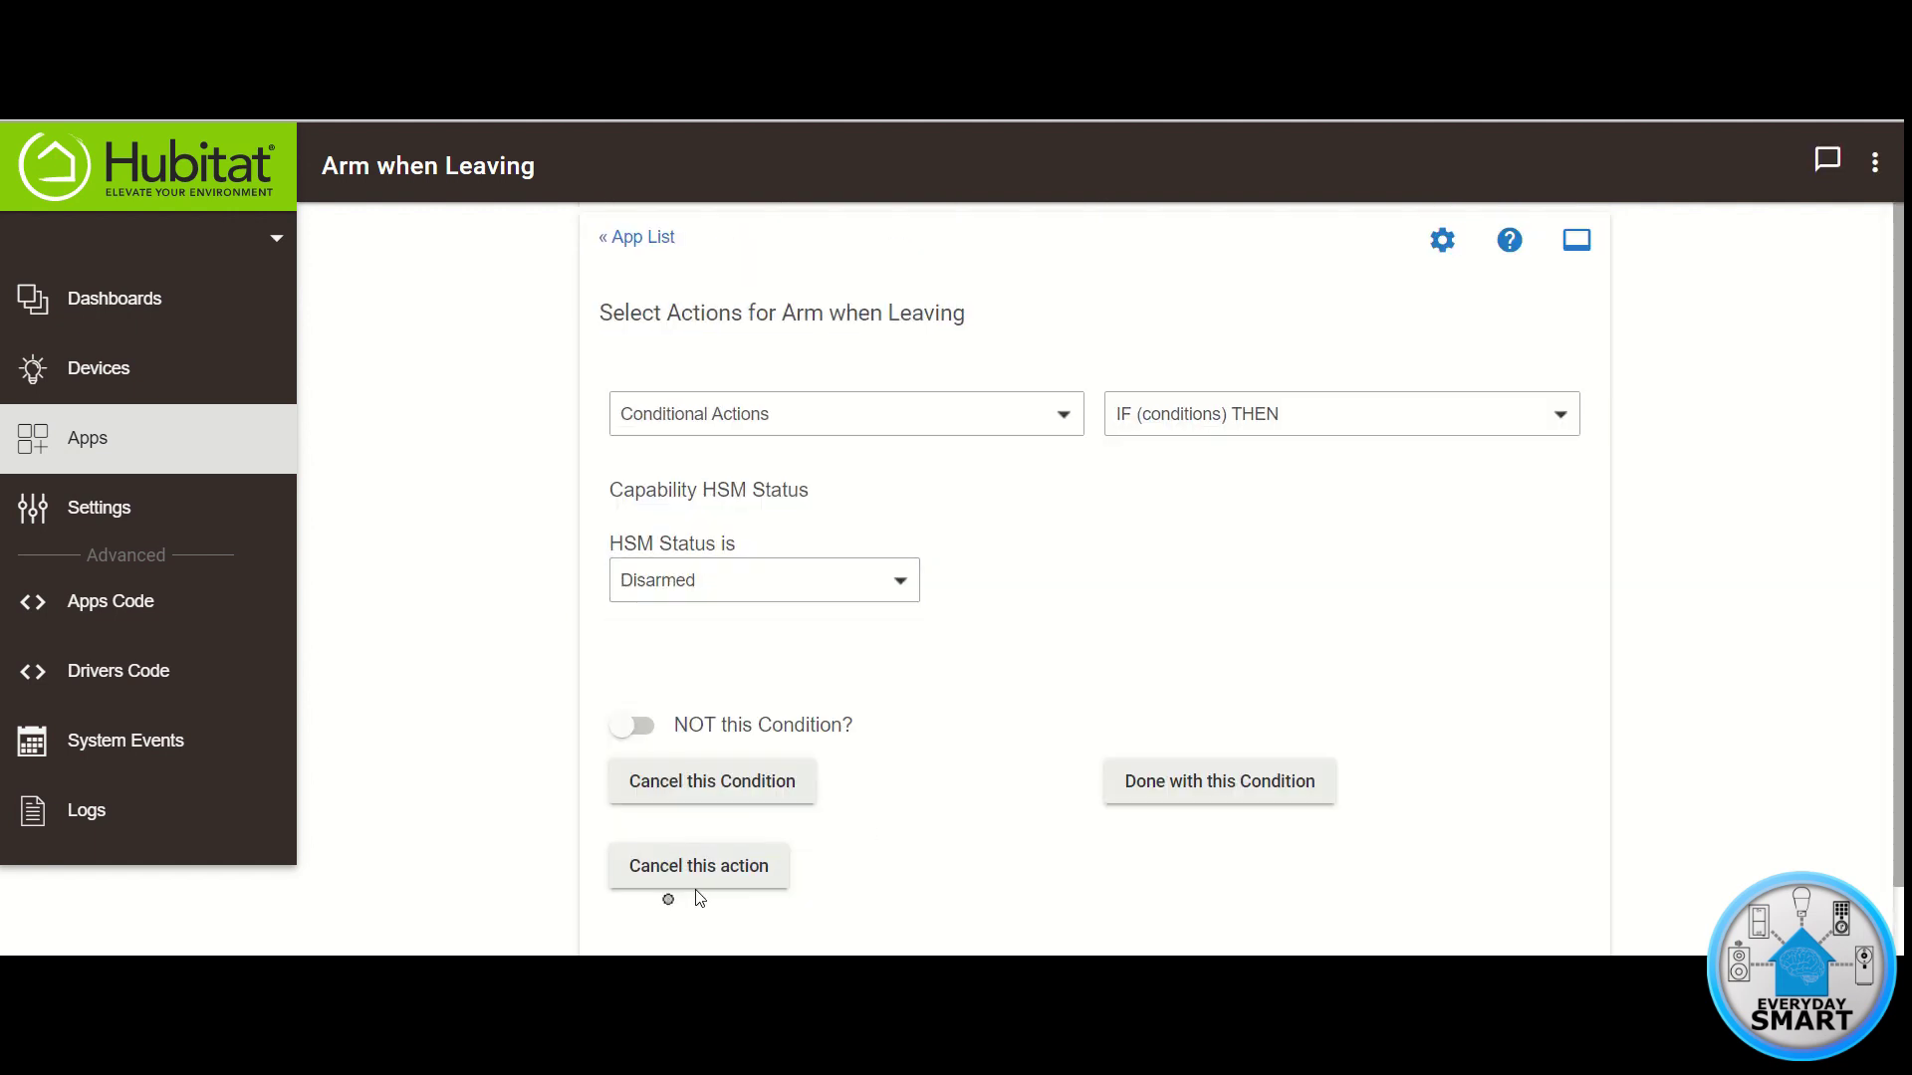
{"action": "left_click", "coordinate": [1234, 787]}
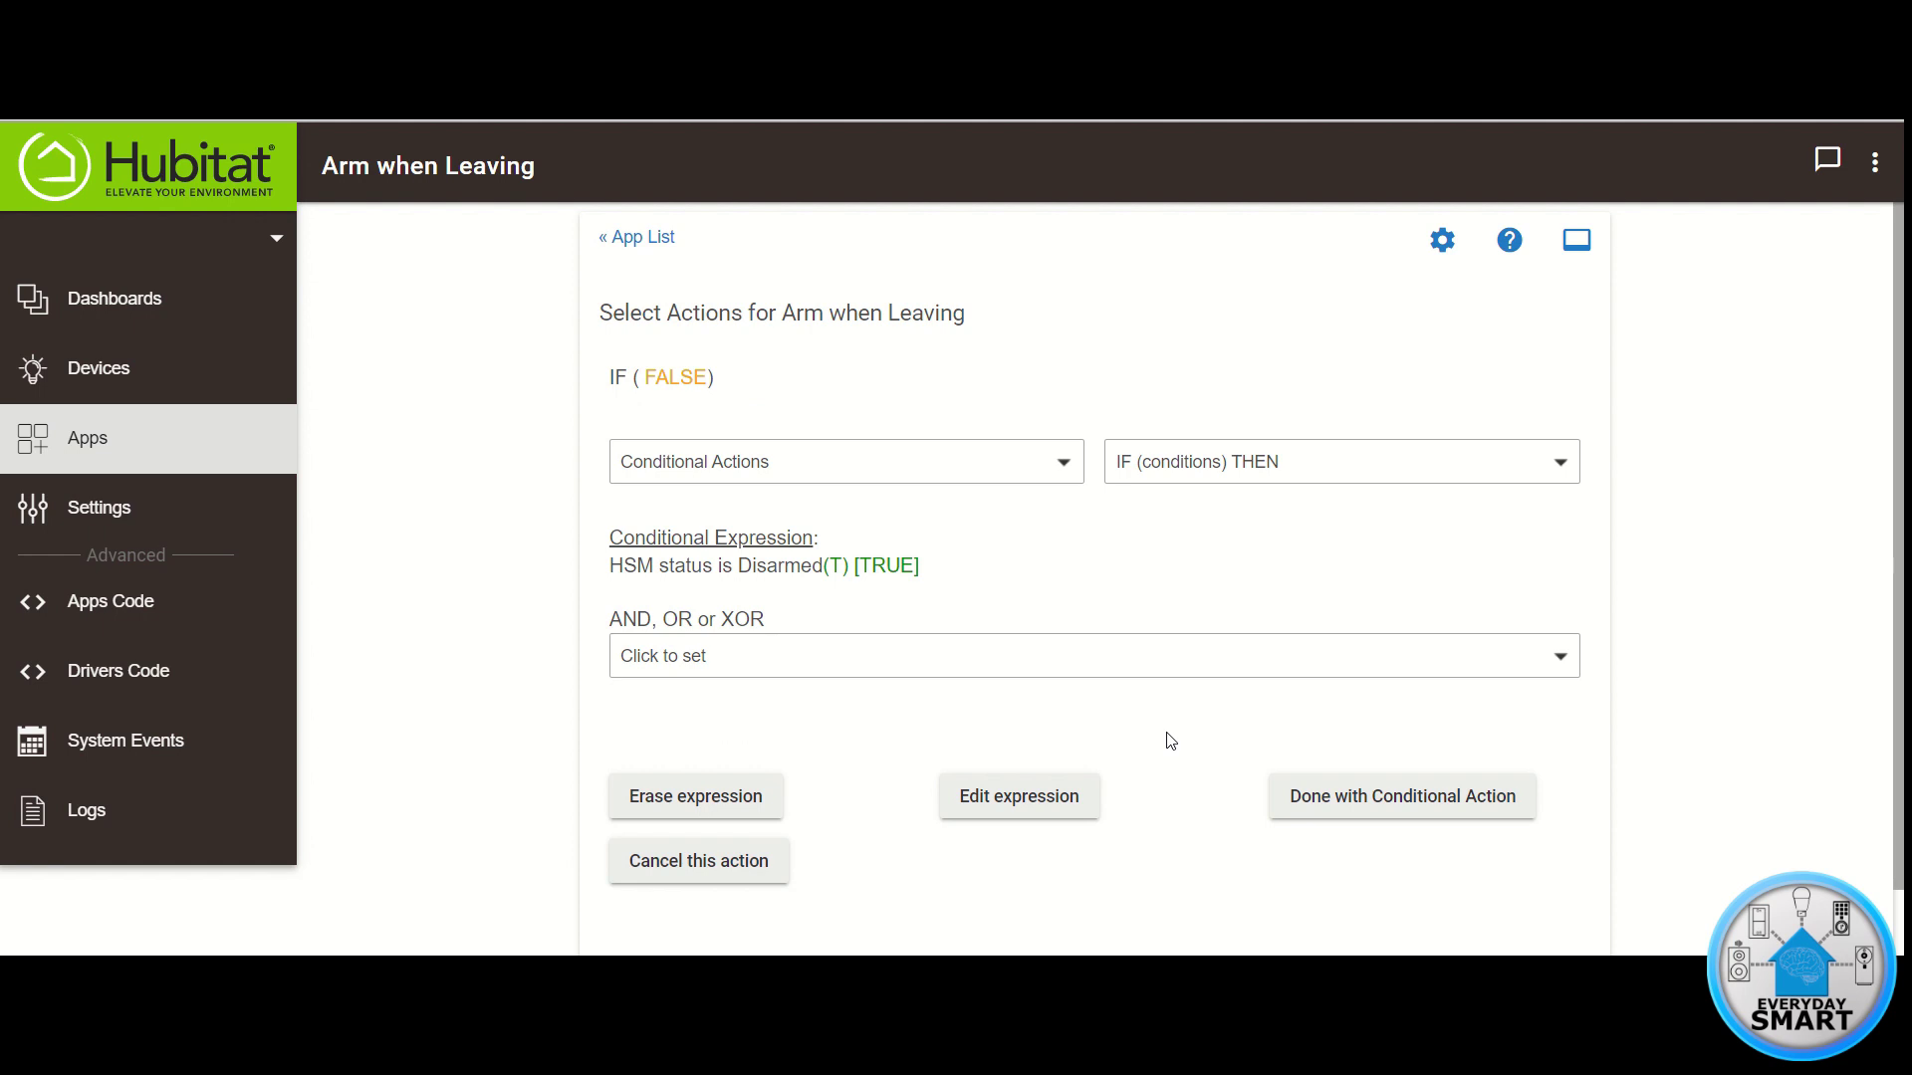
Add an Arm/Disarm Hubitat Safety Monitor action set to Arm Away inside the IF
{"action": "left_click", "coordinate": [1364, 798]}
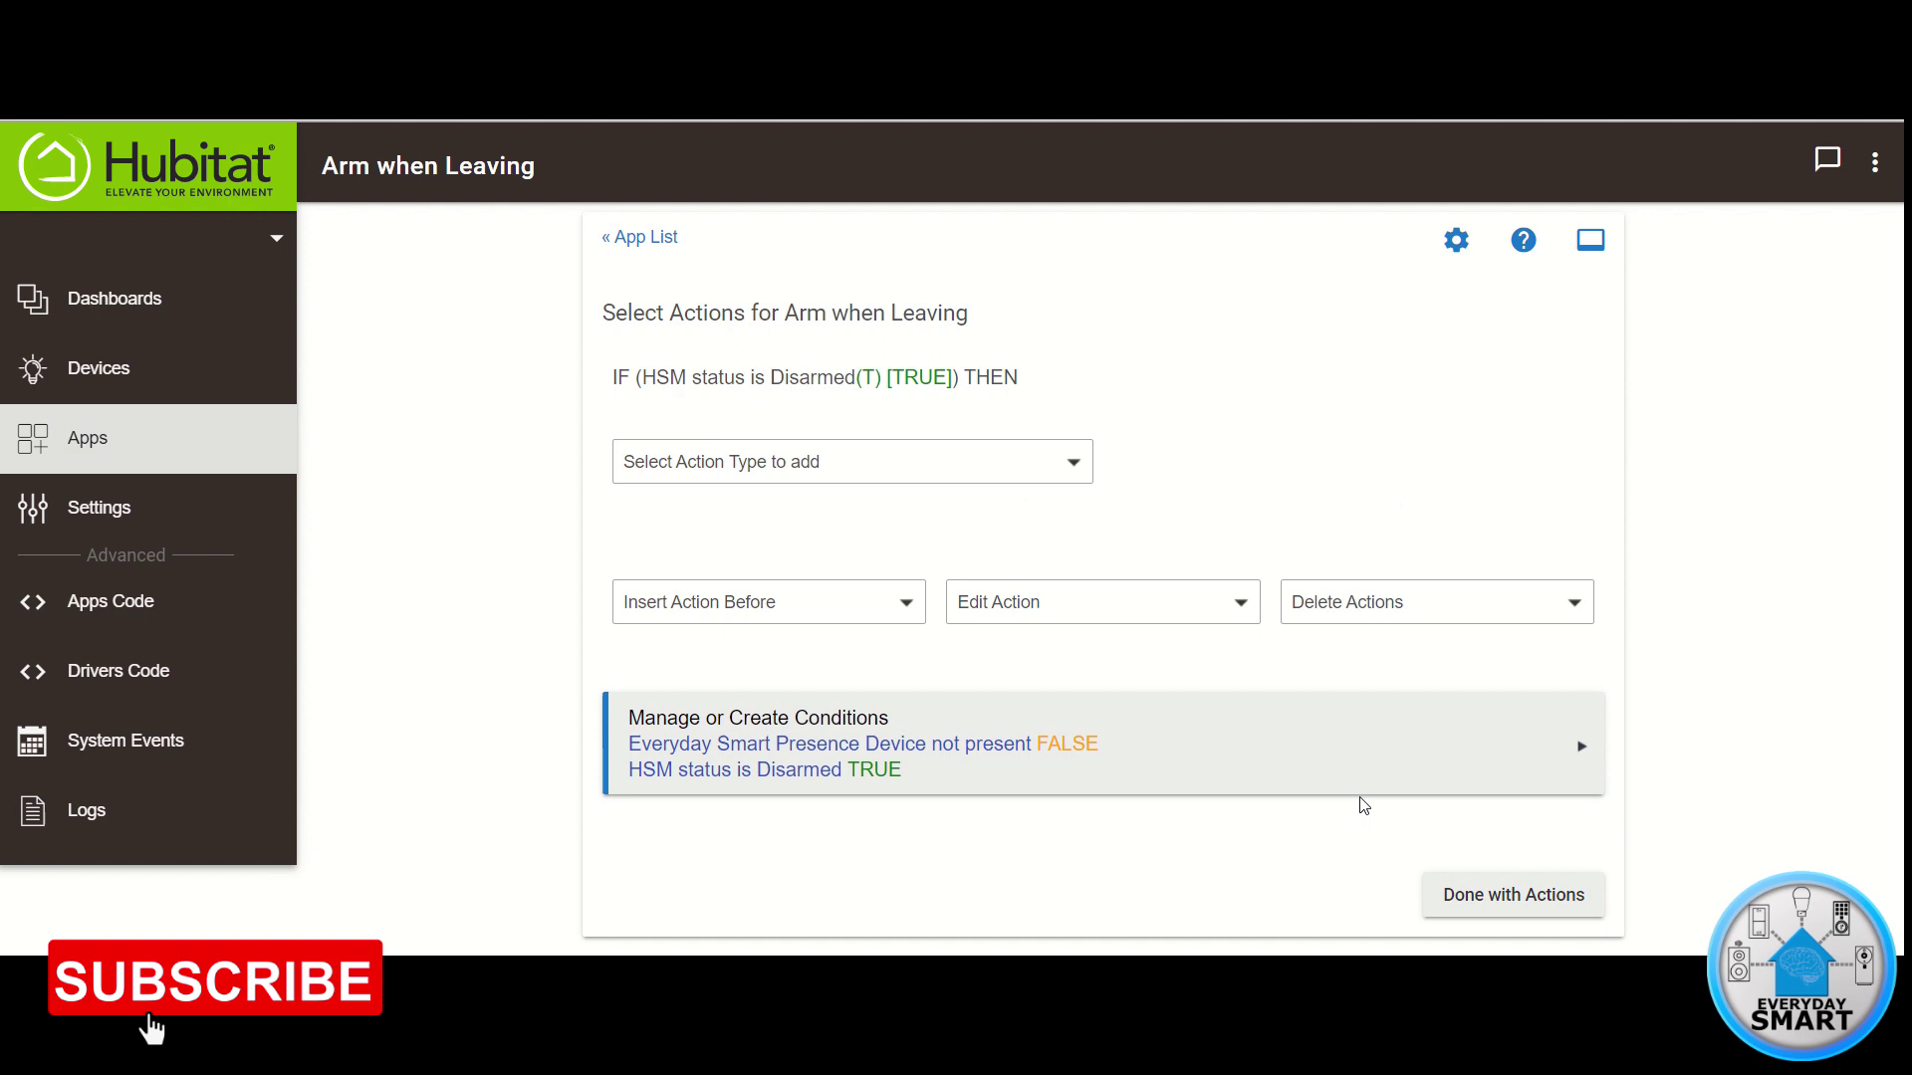
{"action": "left_click", "coordinate": [862, 464]}
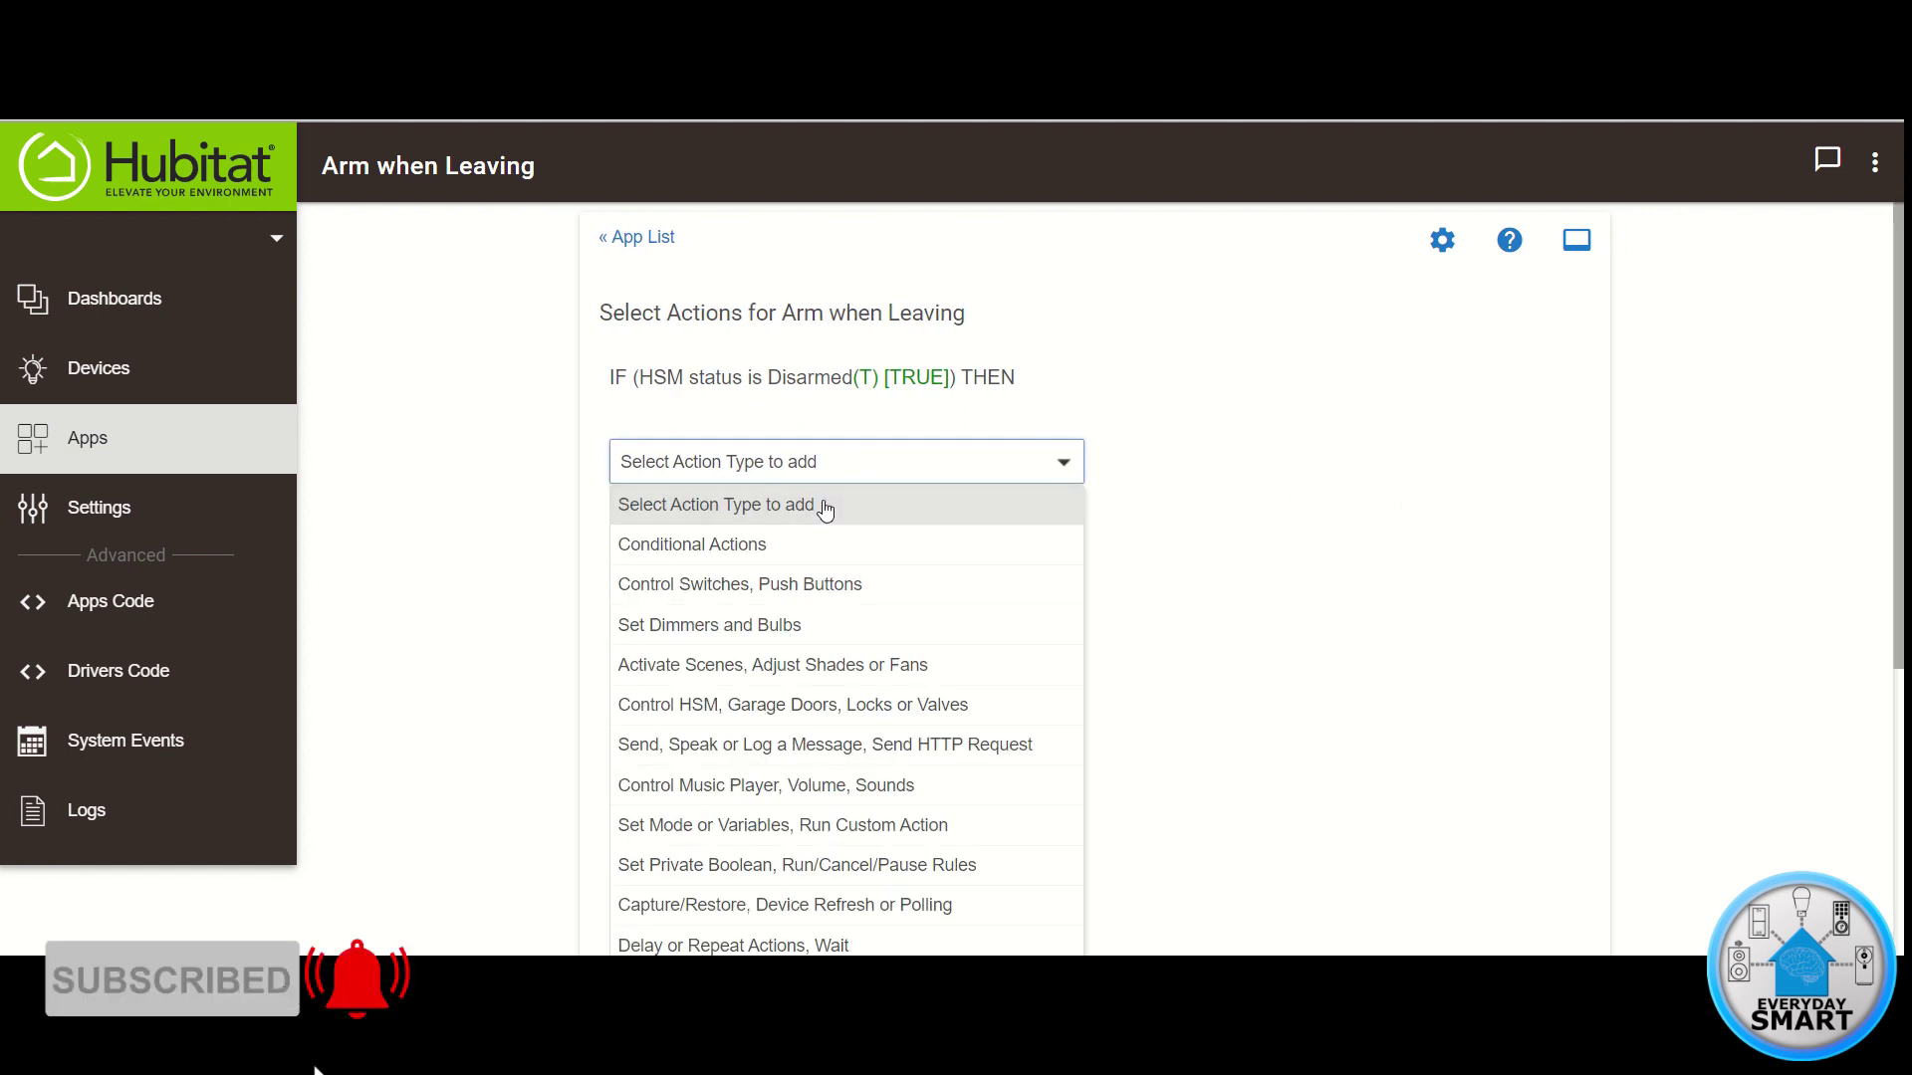
{"action": "left_click", "coordinate": [696, 704]}
{"action": "left_click", "coordinate": [1190, 468]}
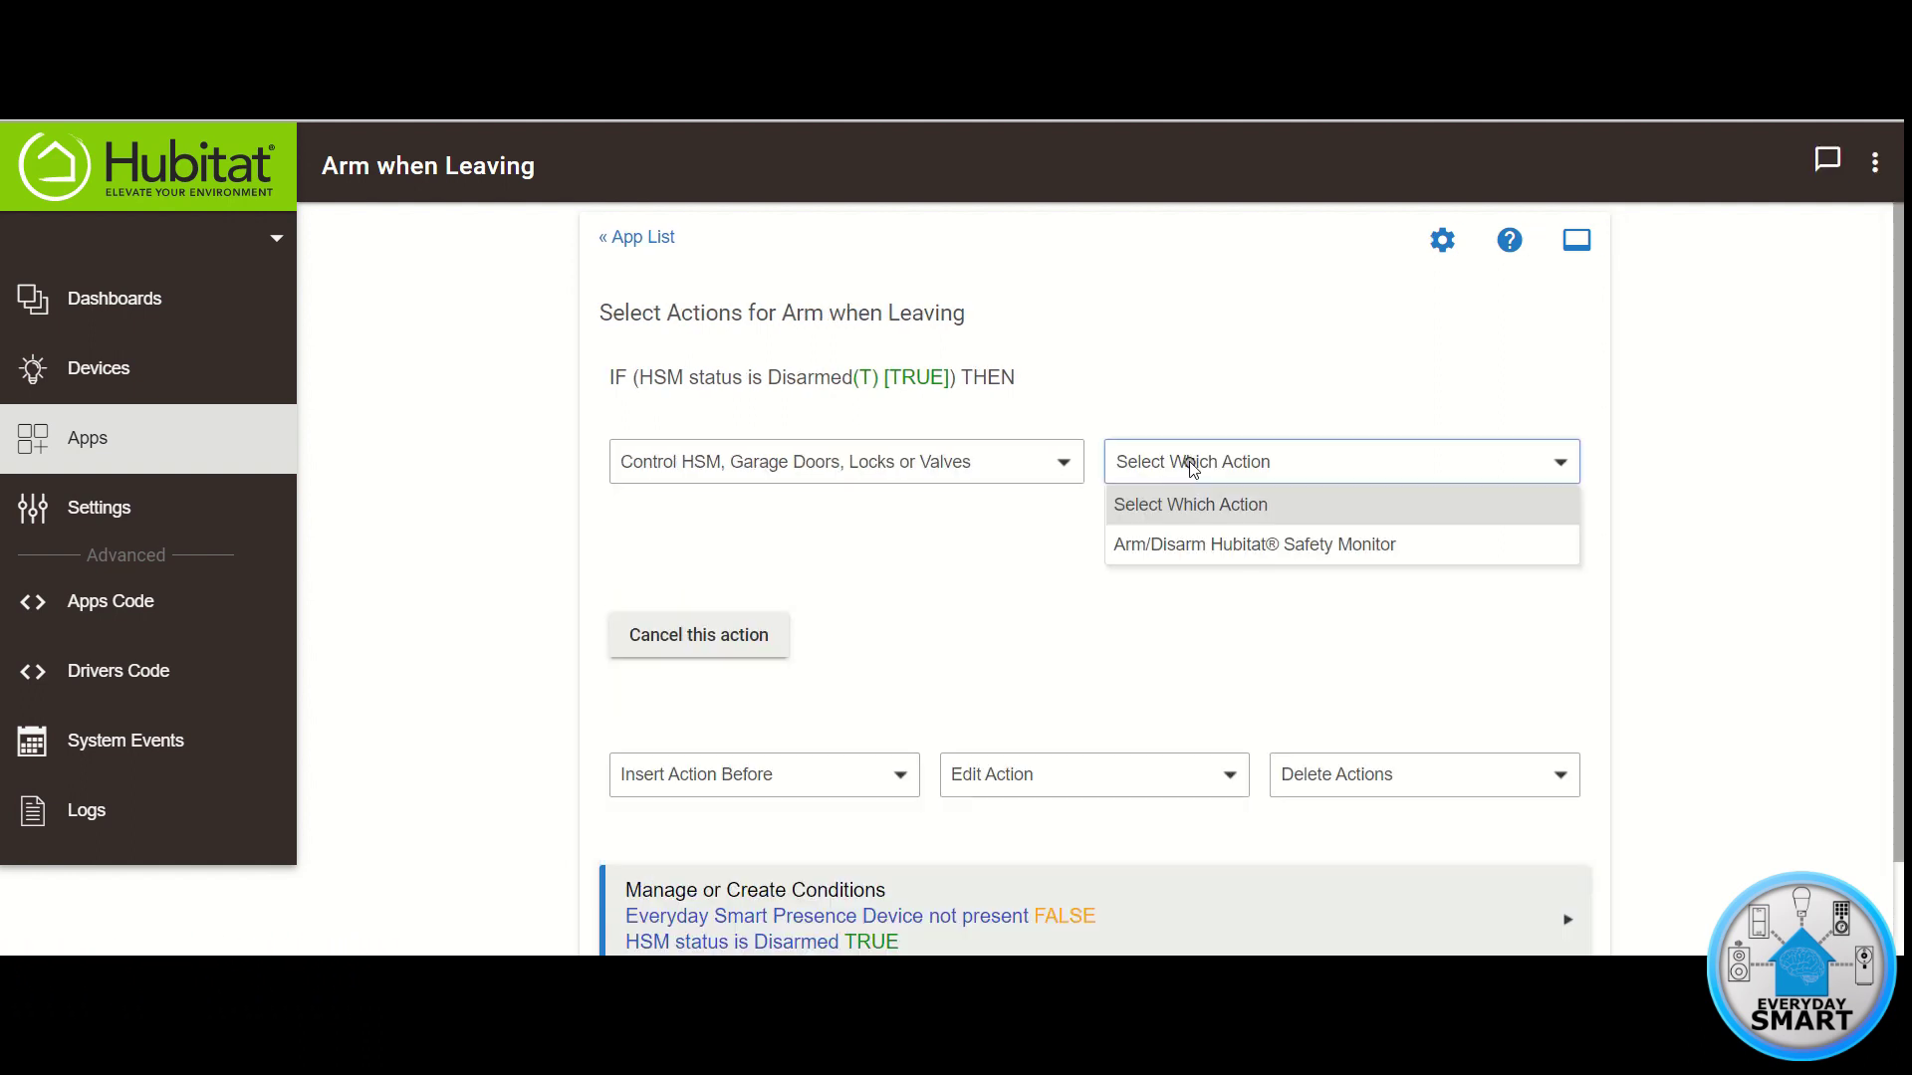
{"action": "left_click", "coordinate": [1207, 547]}
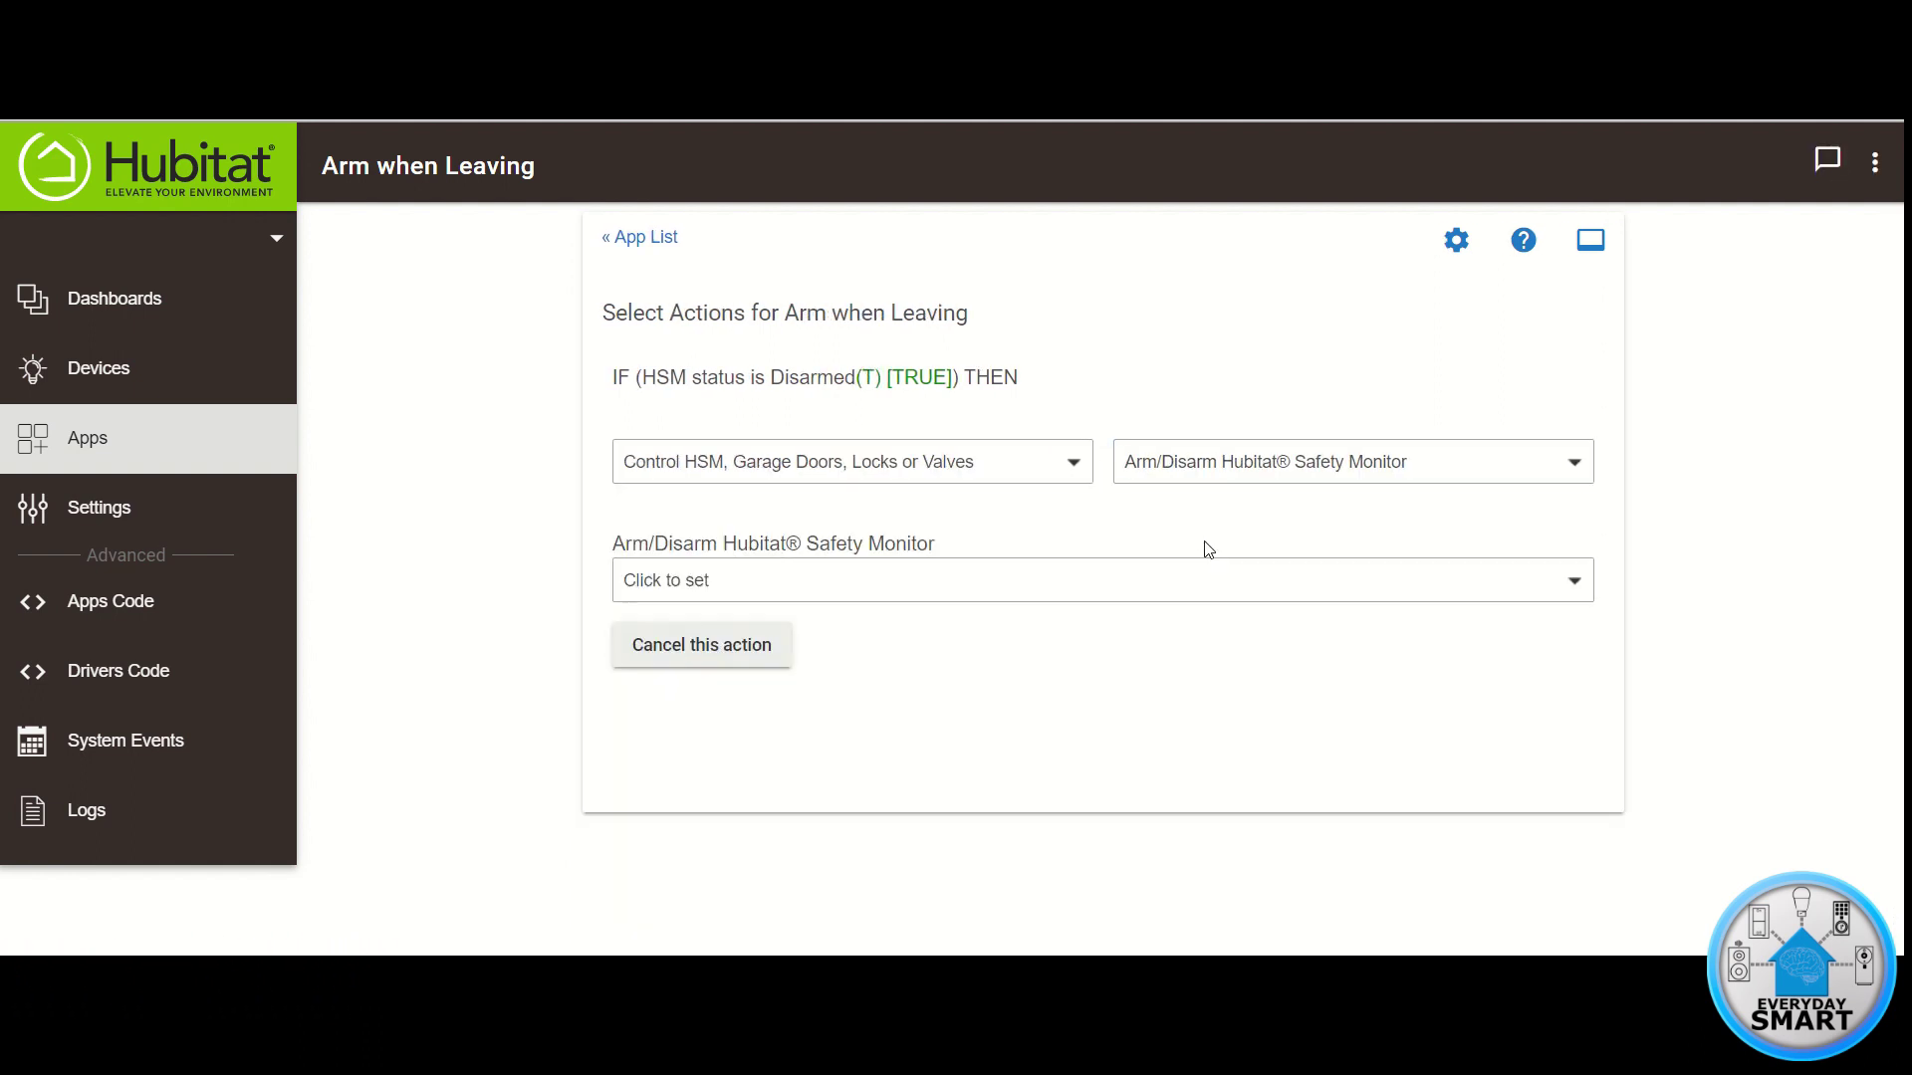
{"action": "left_click", "coordinate": [731, 584]}
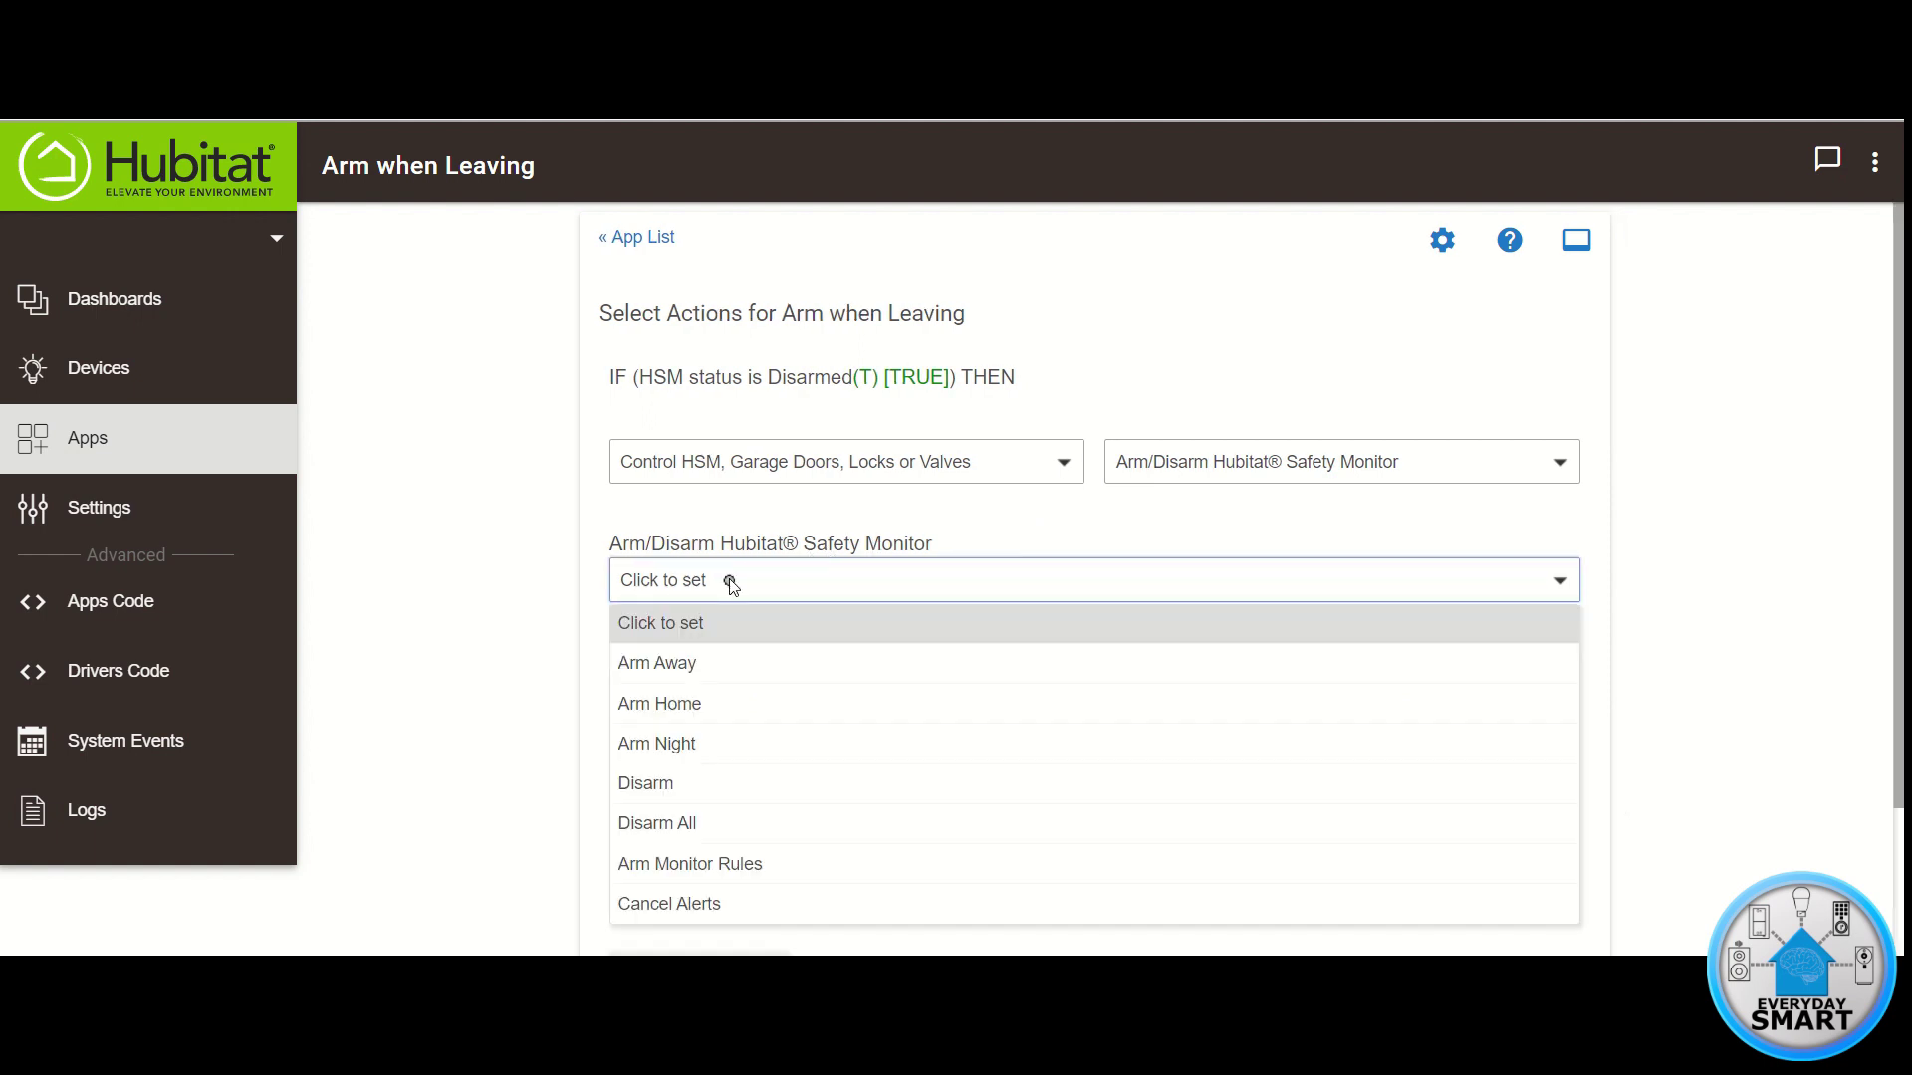
{"action": "left_click", "coordinate": [661, 667]}
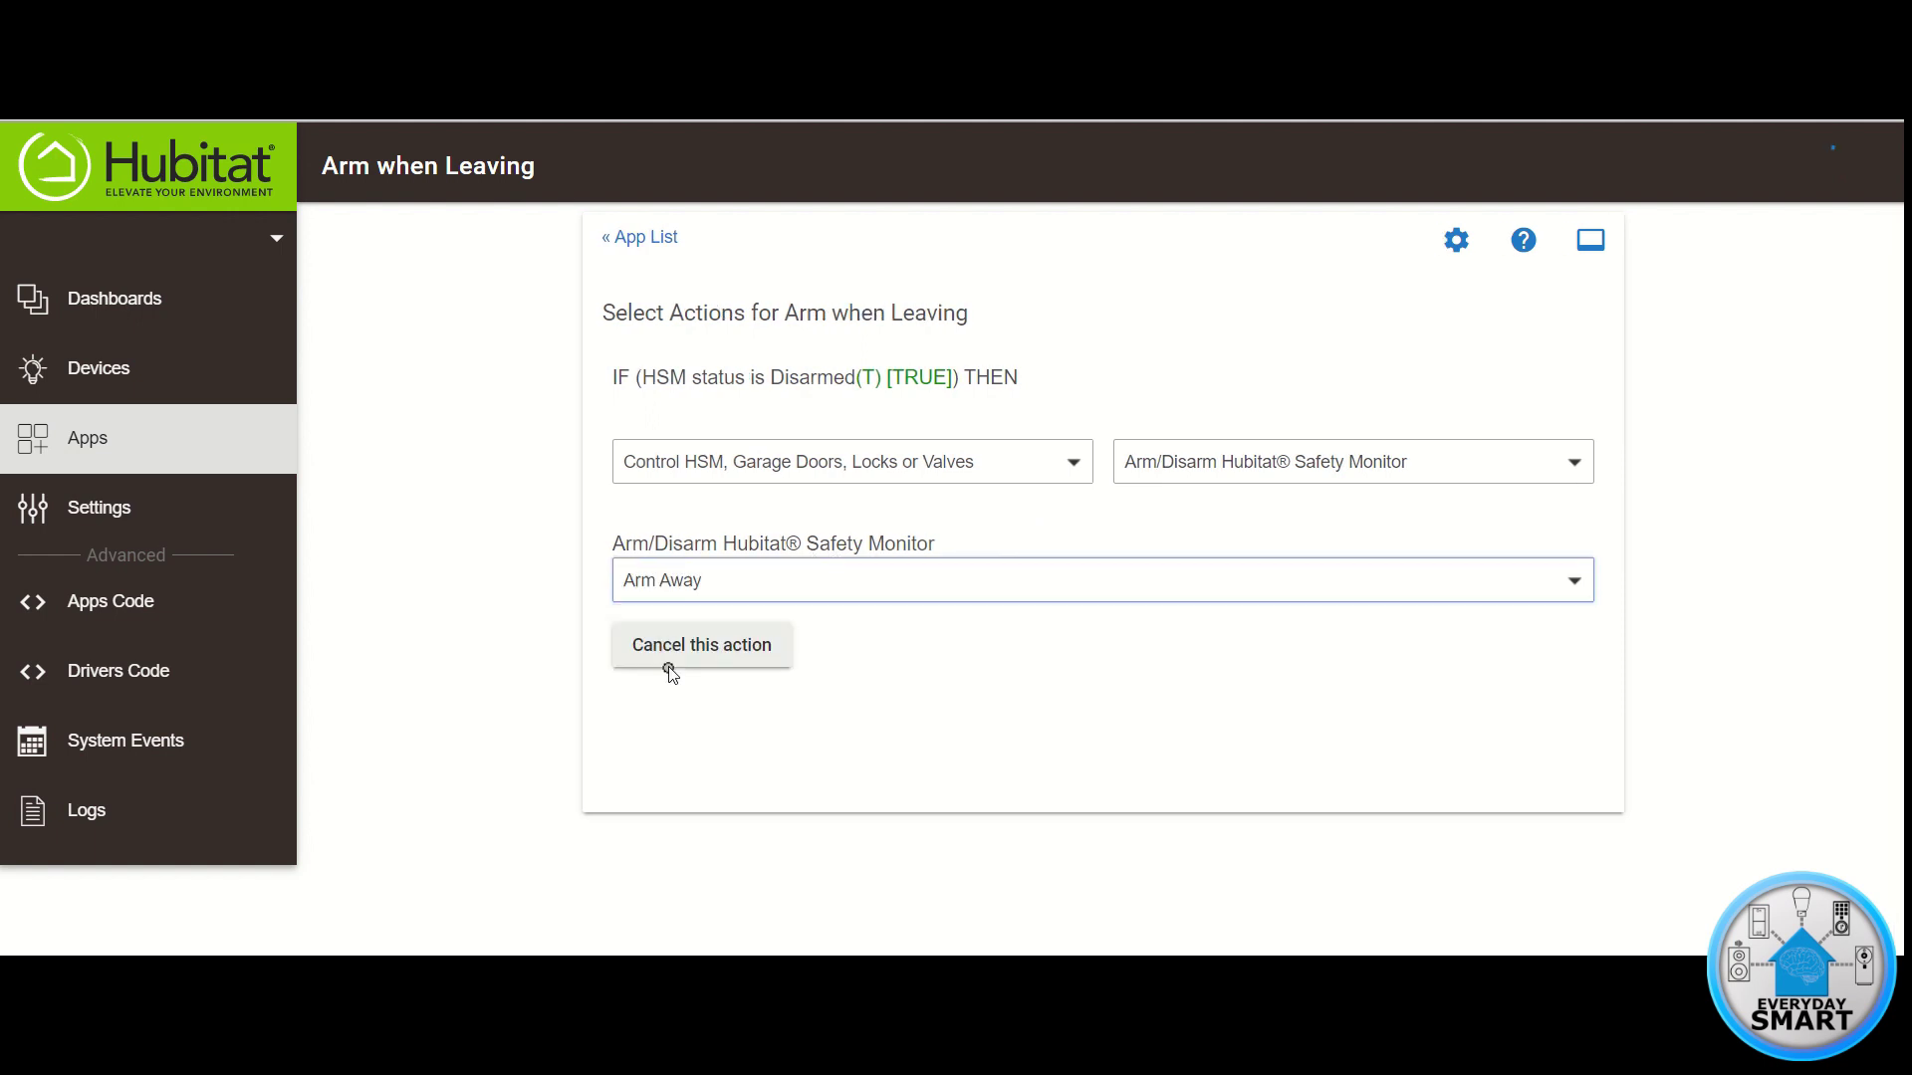
{"action": "left_click", "coordinate": [1221, 711]}
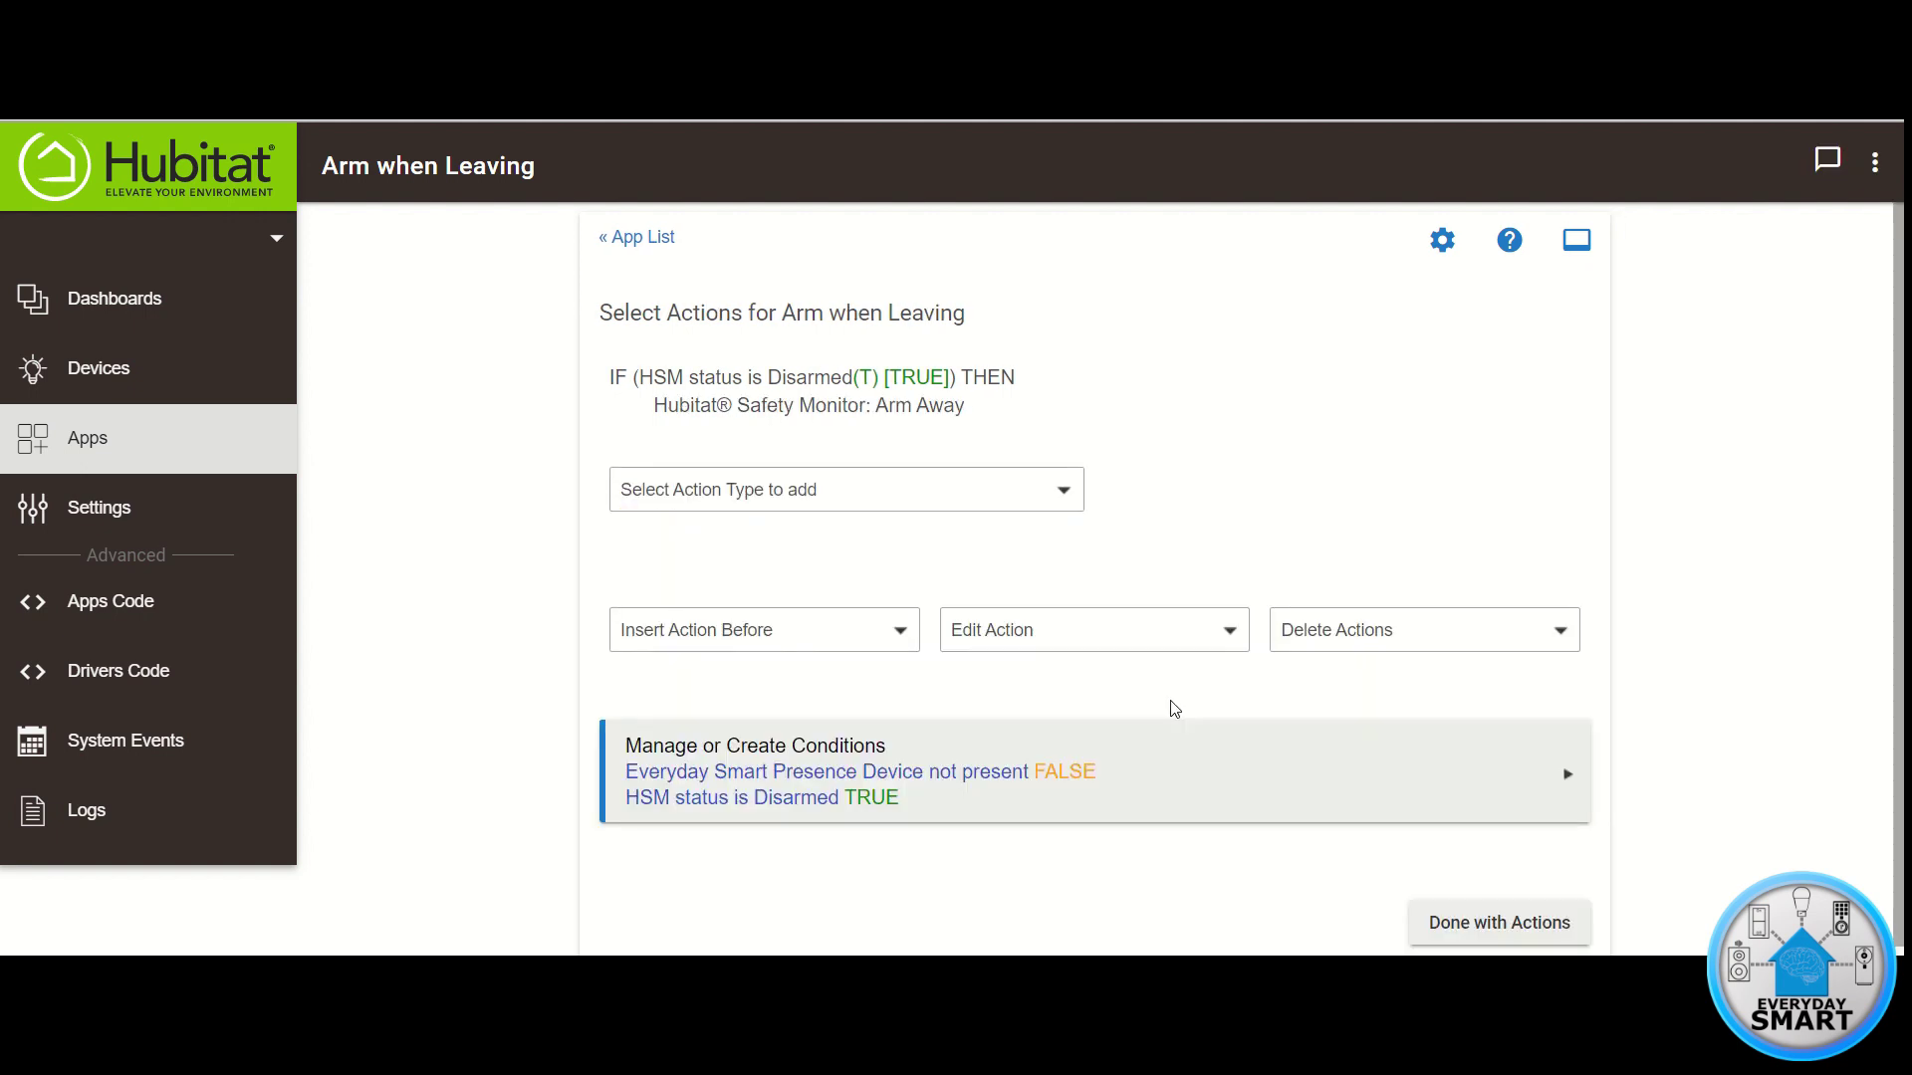
Close the IF block with an END-IF conditional action and finish the actions
{"action": "left_click", "coordinate": [796, 490]}
{"action": "left_click", "coordinate": [707, 579]}
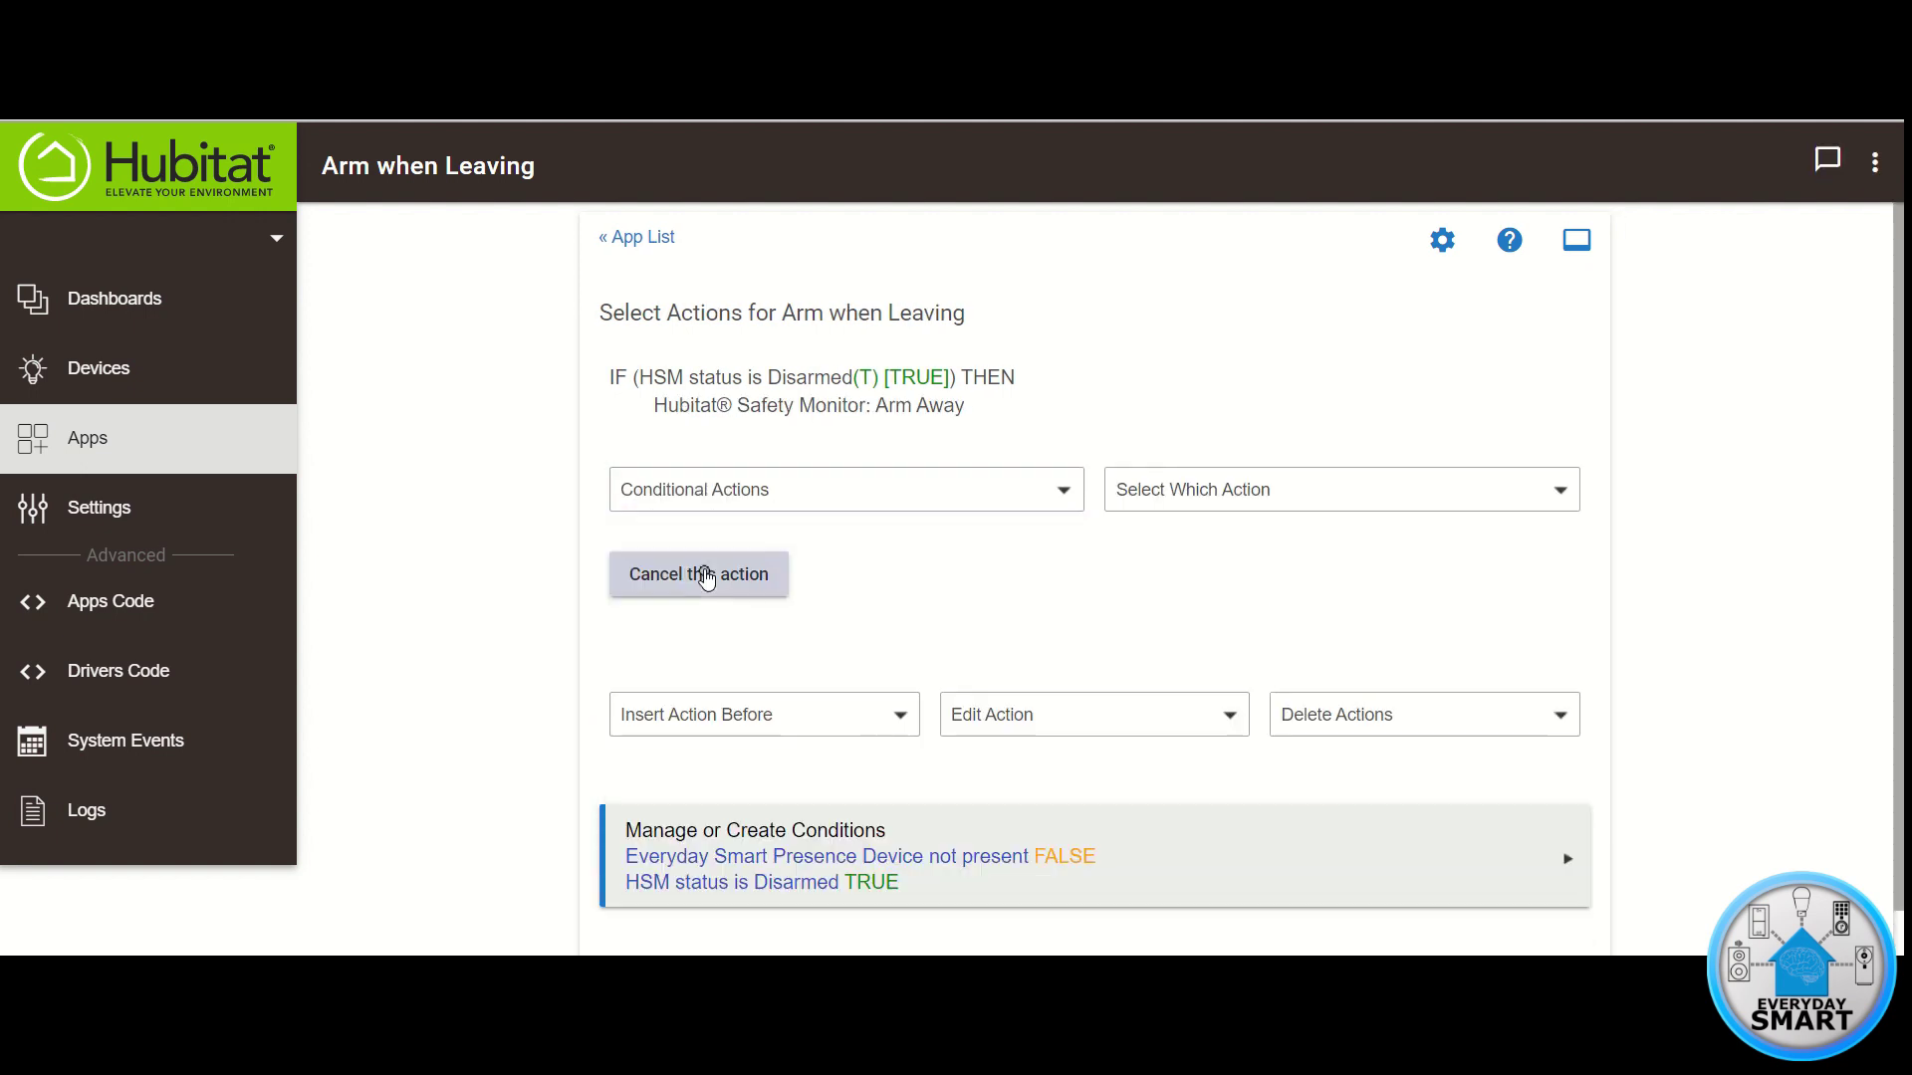
{"action": "left_click", "coordinate": [1161, 505]}
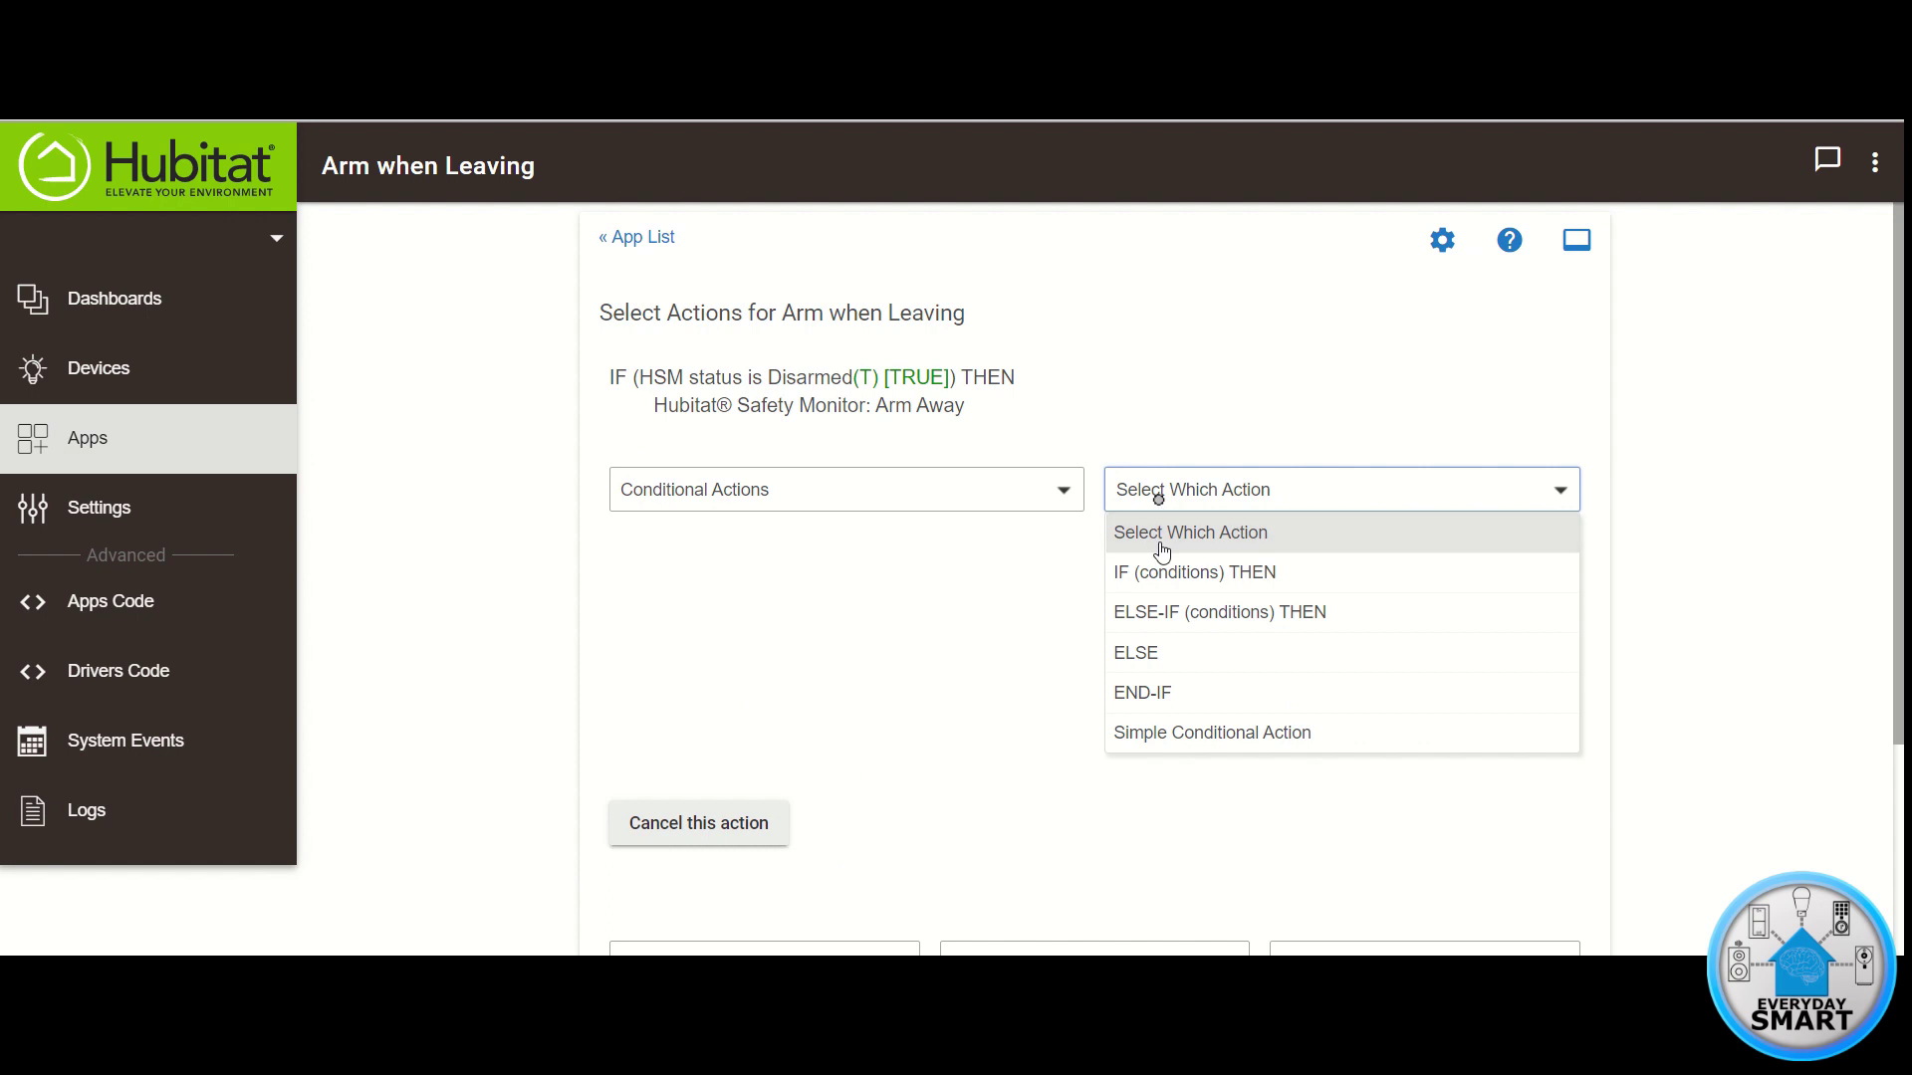
{"action": "left_click", "coordinate": [1163, 689]}
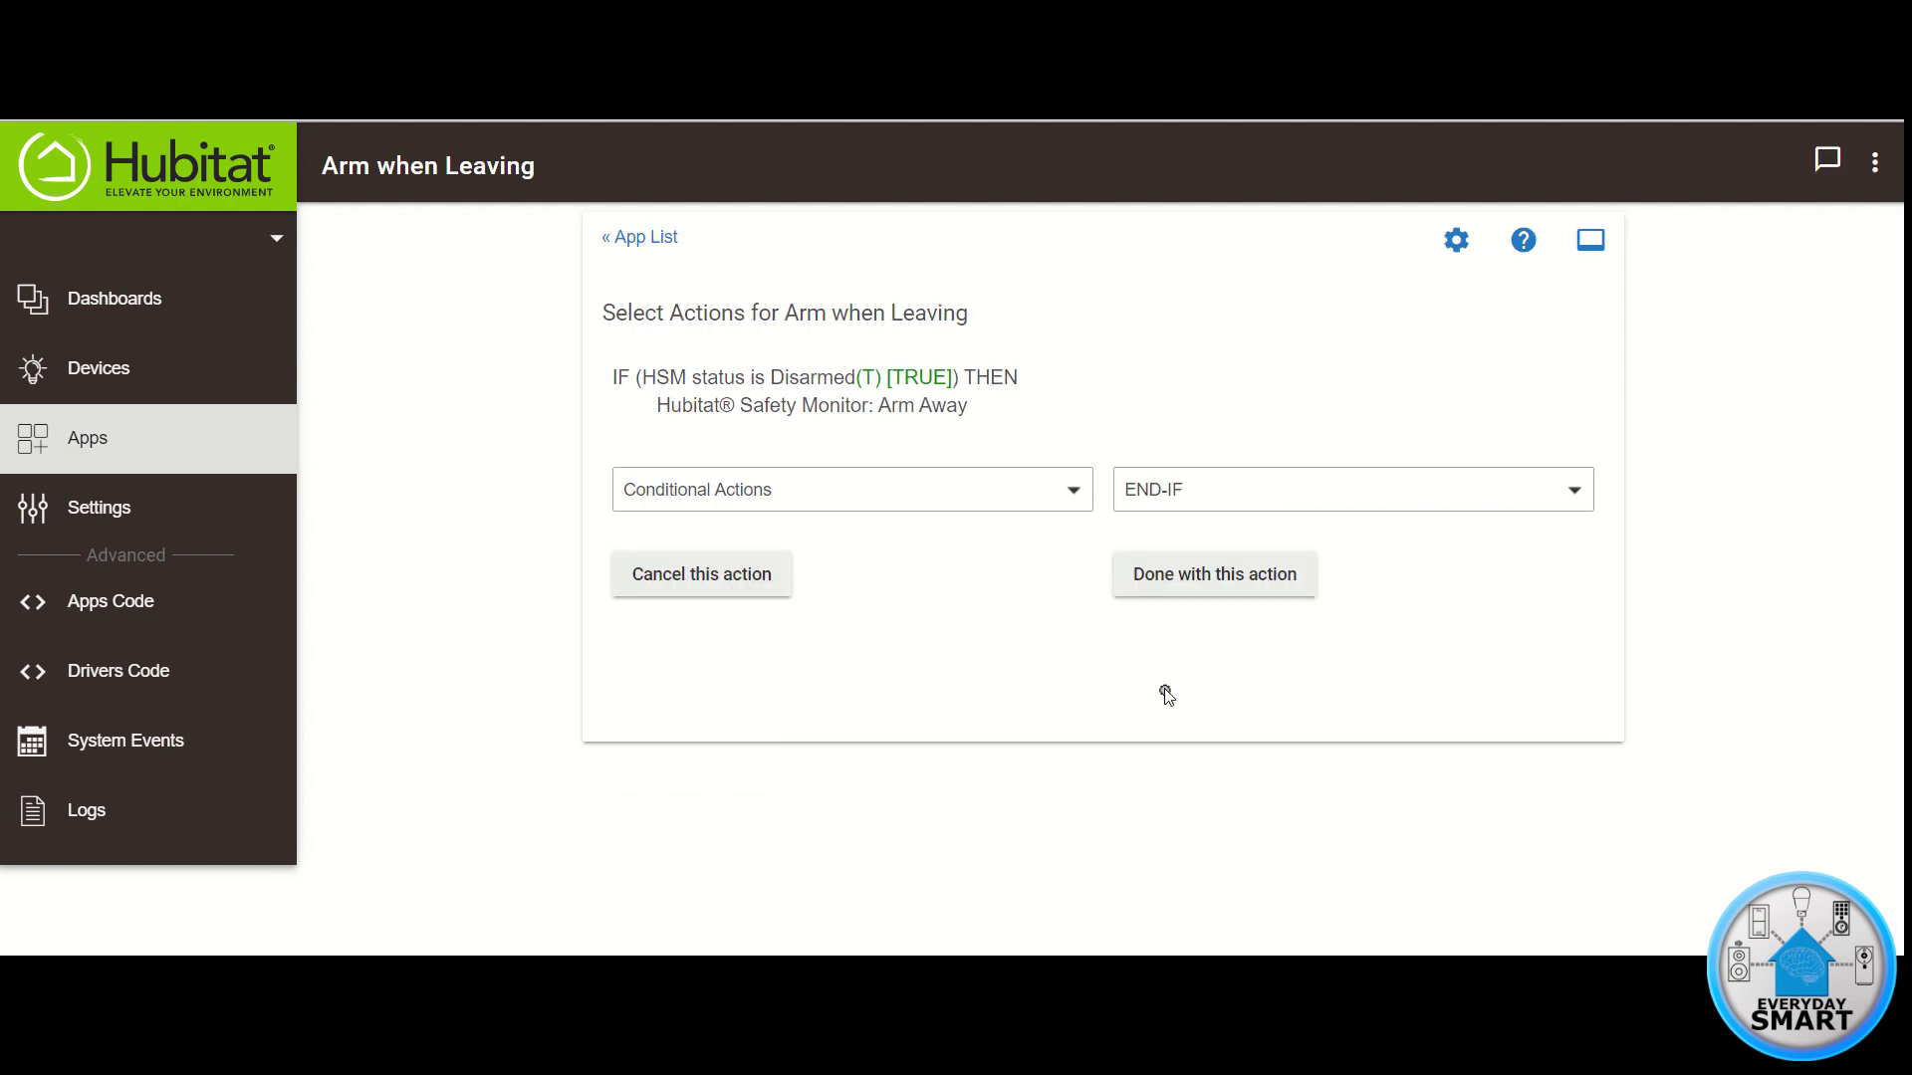
{"action": "left_click", "coordinate": [1201, 573]}
{"action": "left_click", "coordinate": [1479, 944]}
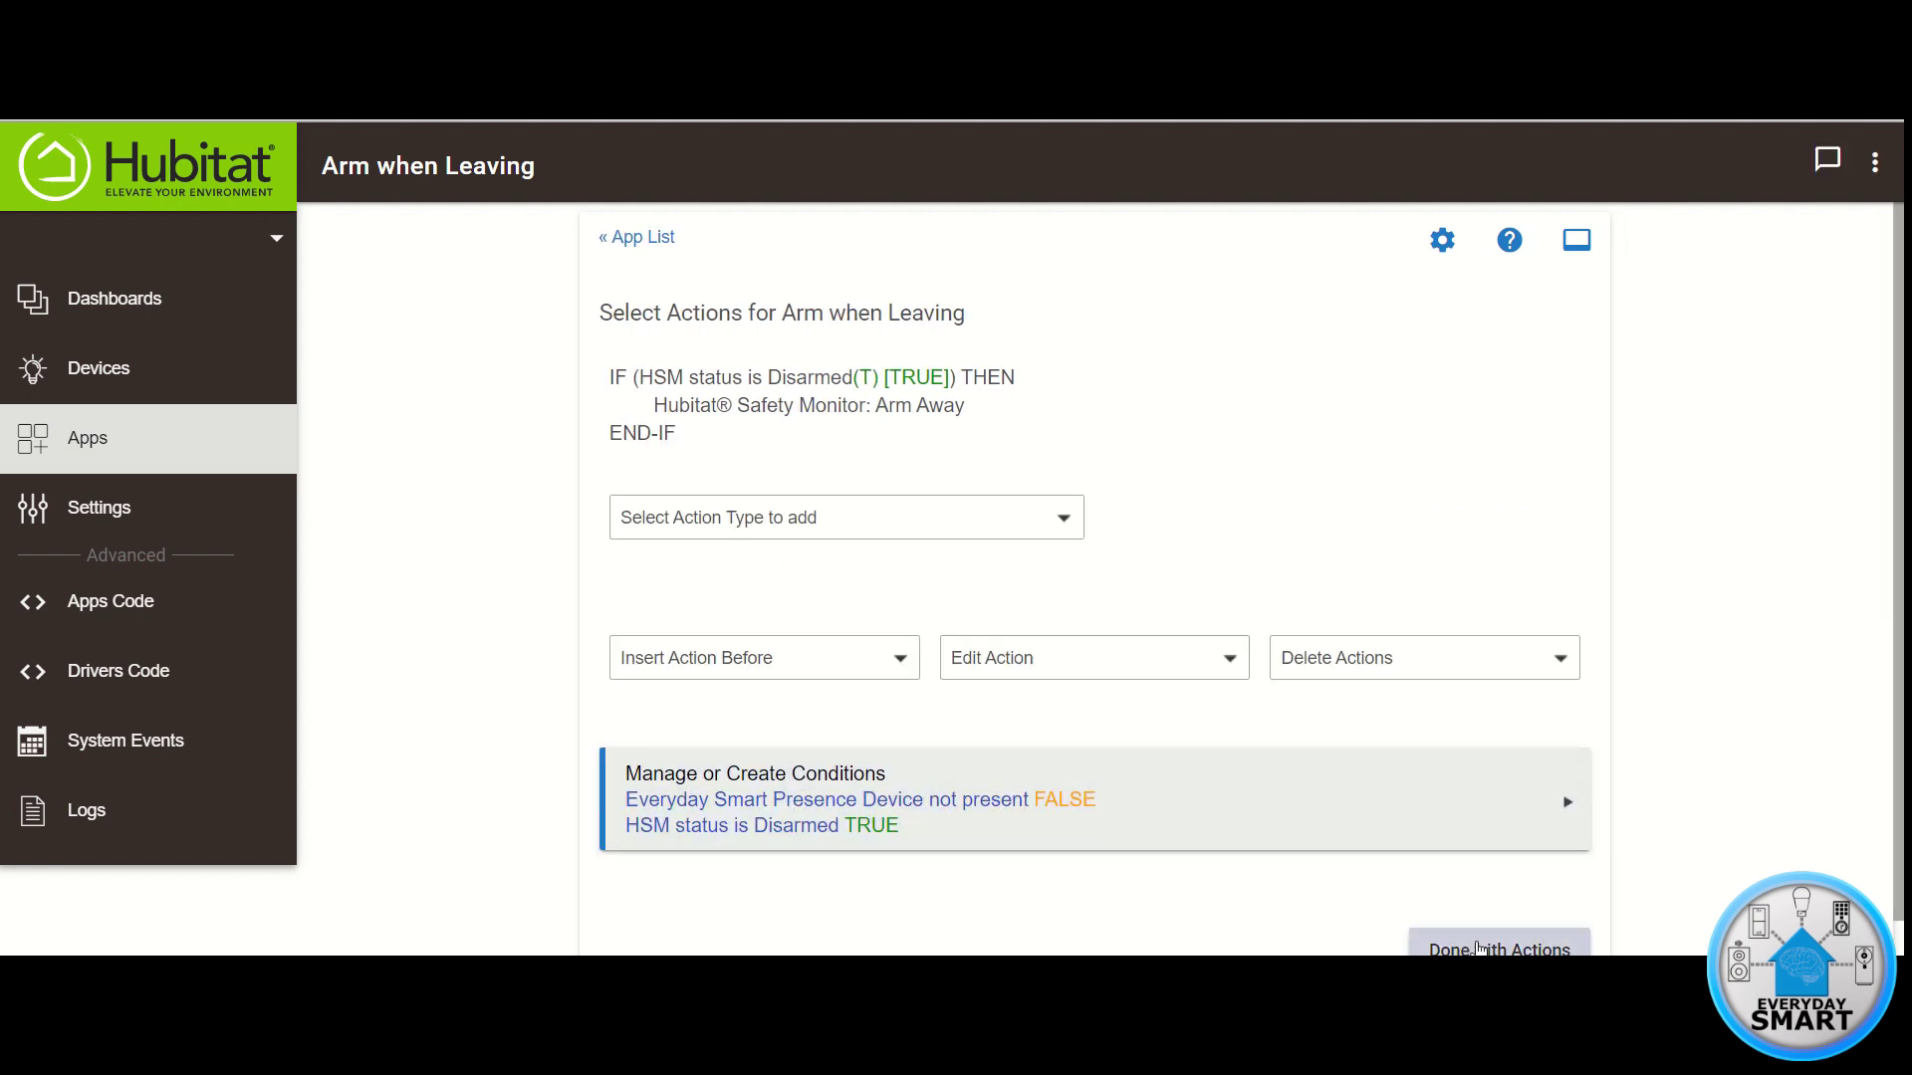
Save the completed 'Arm when Leaving' rule with Done at the bottom of the page
{"action": "scroll", "coordinate": [1259, 824], "scroll_direction": "down", "scroll_amount": 1}
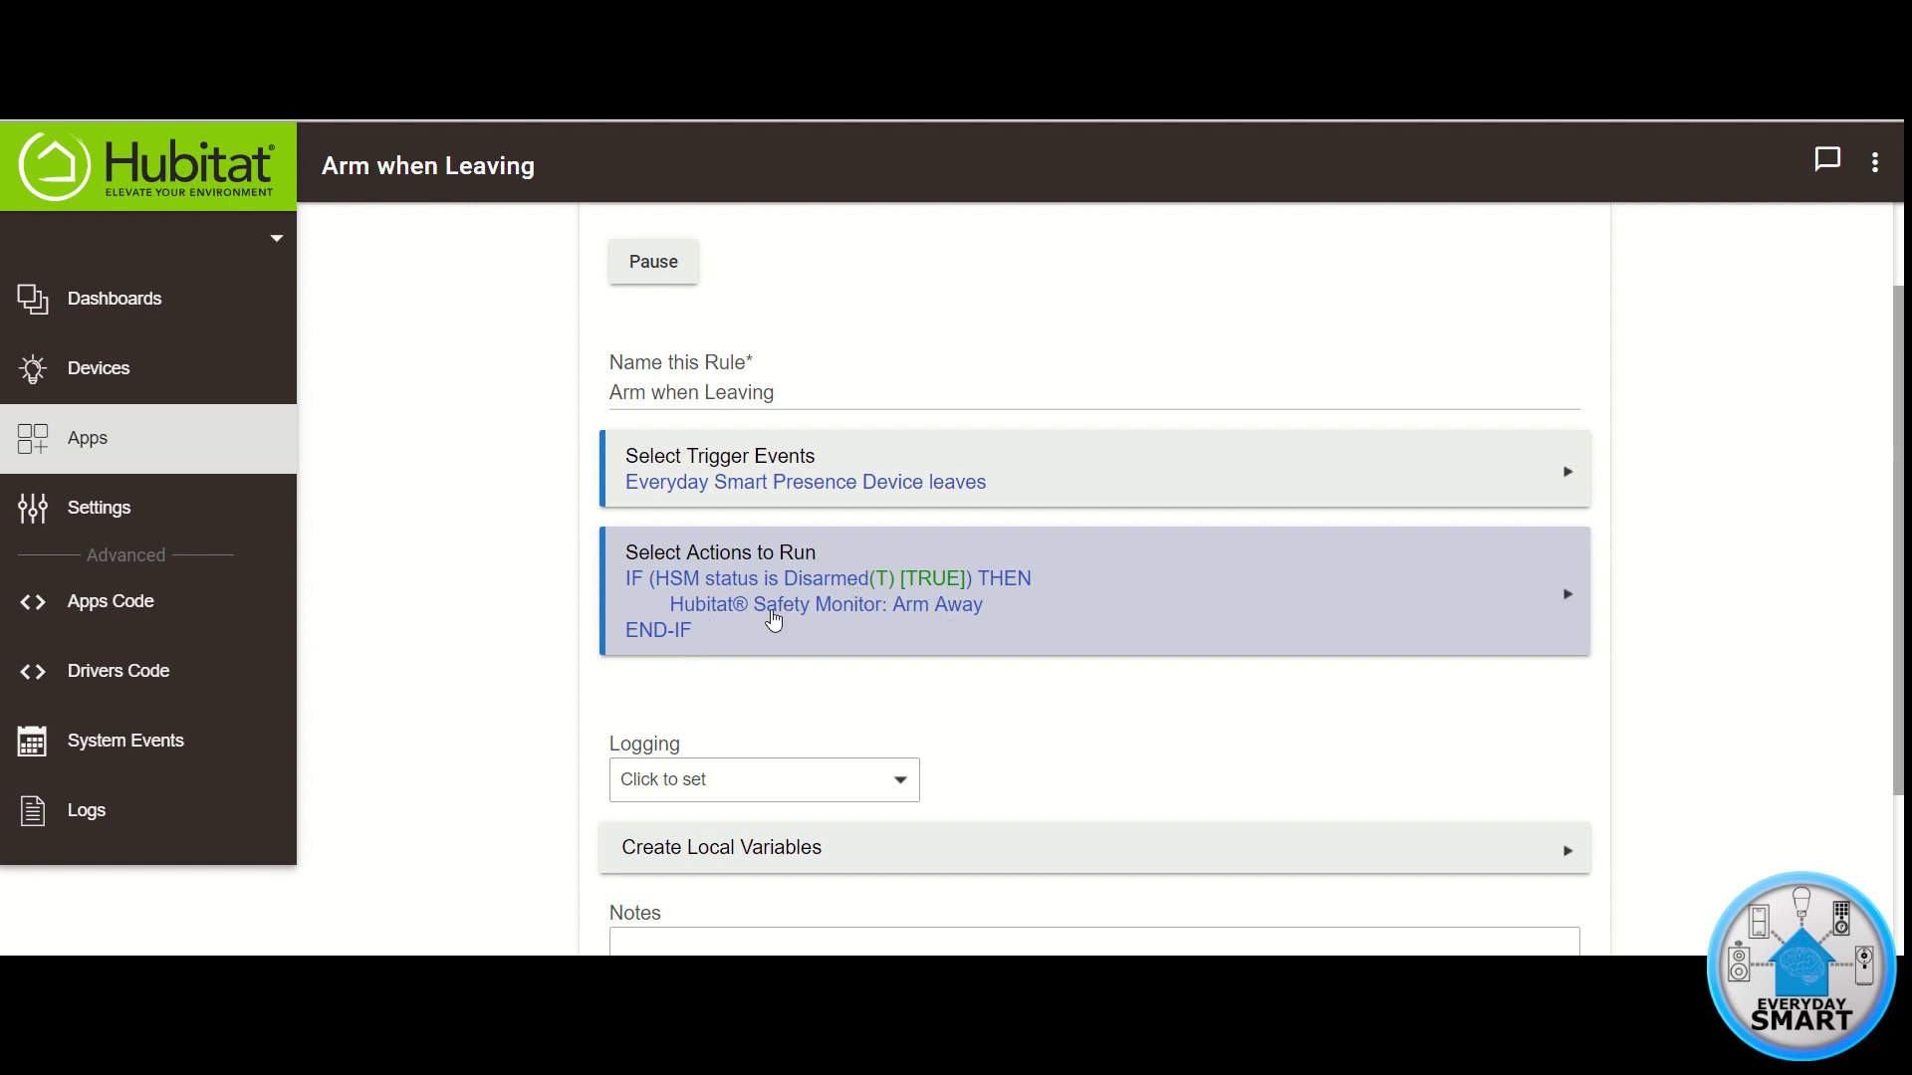
{"action": "scroll", "coordinate": [1294, 796], "scroll_direction": "down", "scroll_amount": 3}
{"action": "left_click", "coordinate": [1539, 909]}
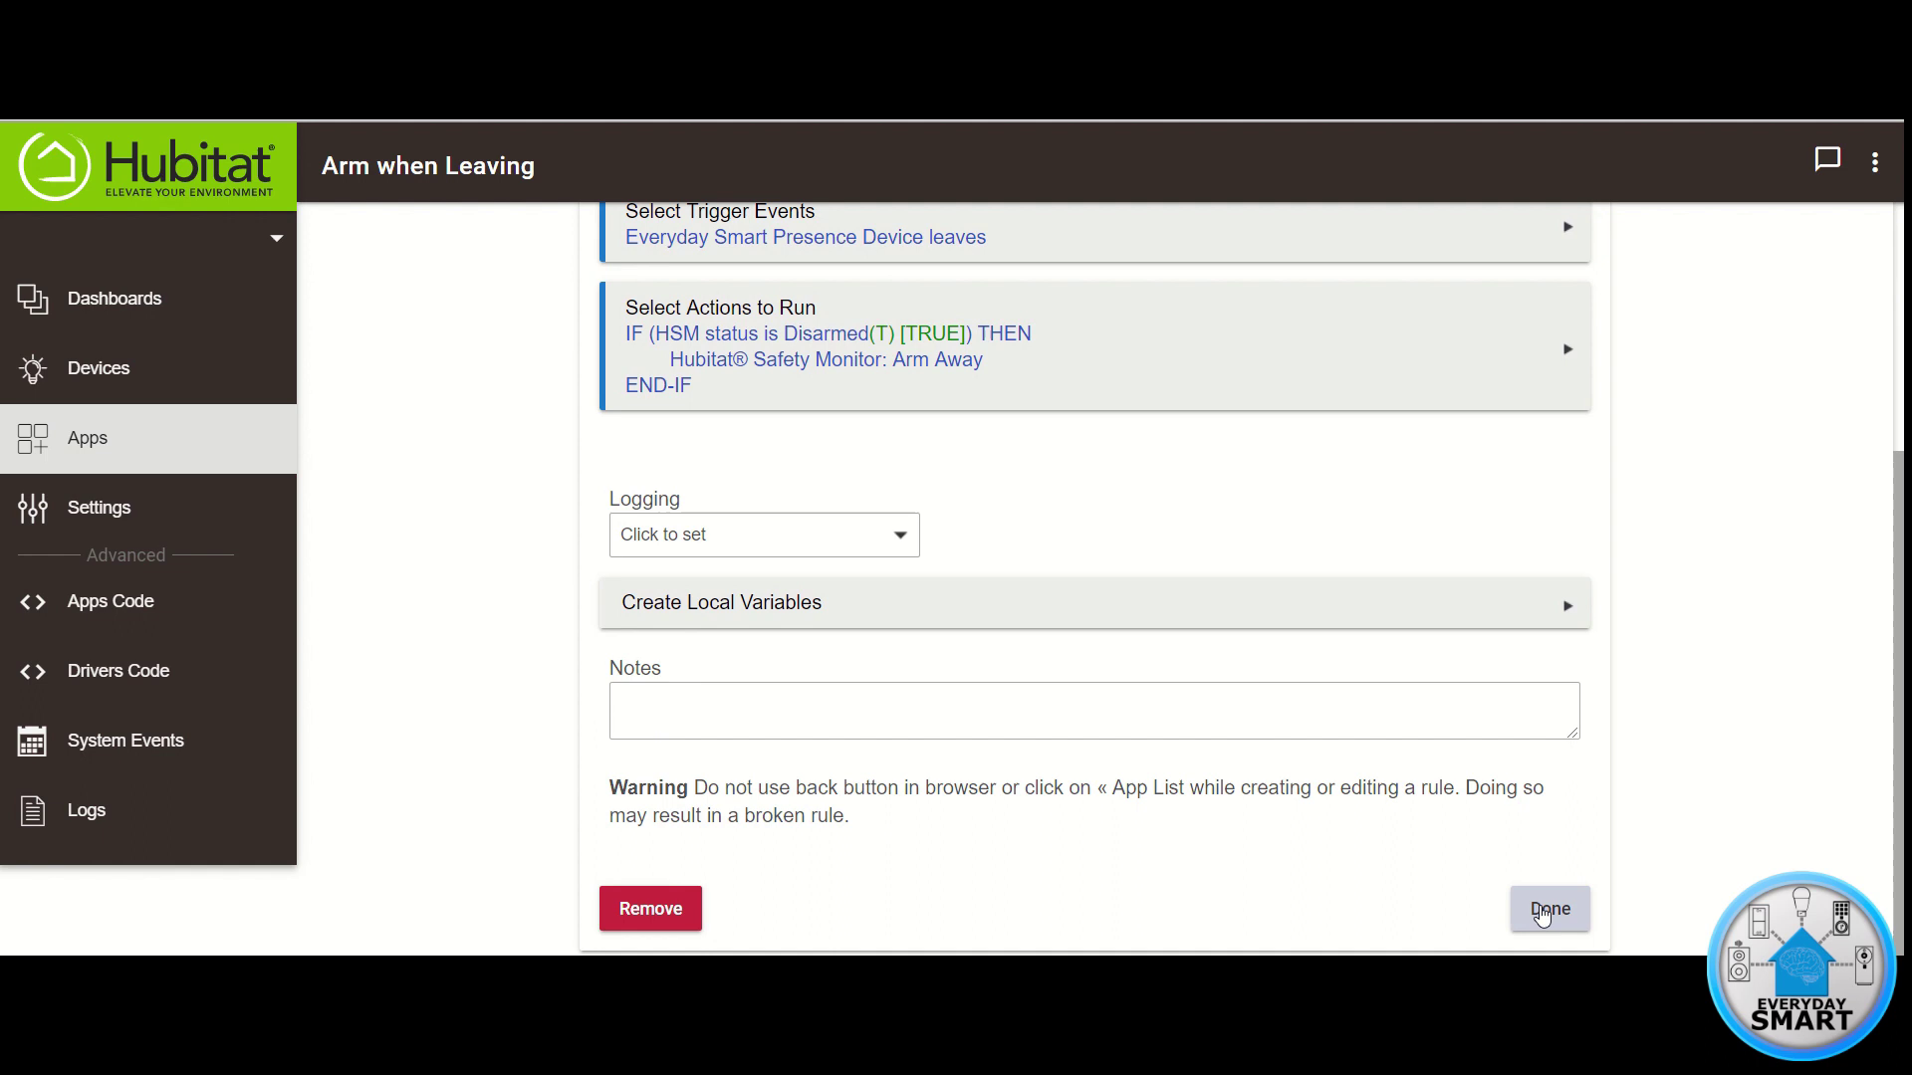